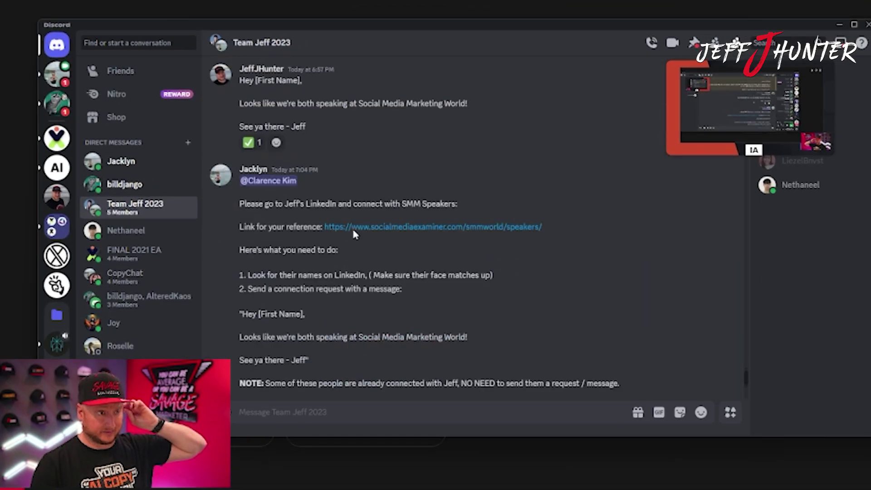
Step: Select the Discord team-chat instruction message from 'Please go to…' through the link preview
scroll(355, 233, down, 5)
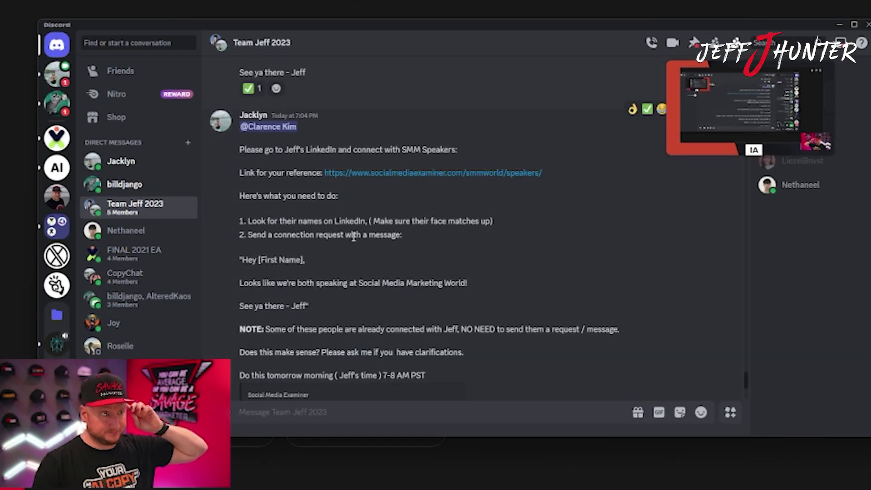
scroll(417, 272, up, 3)
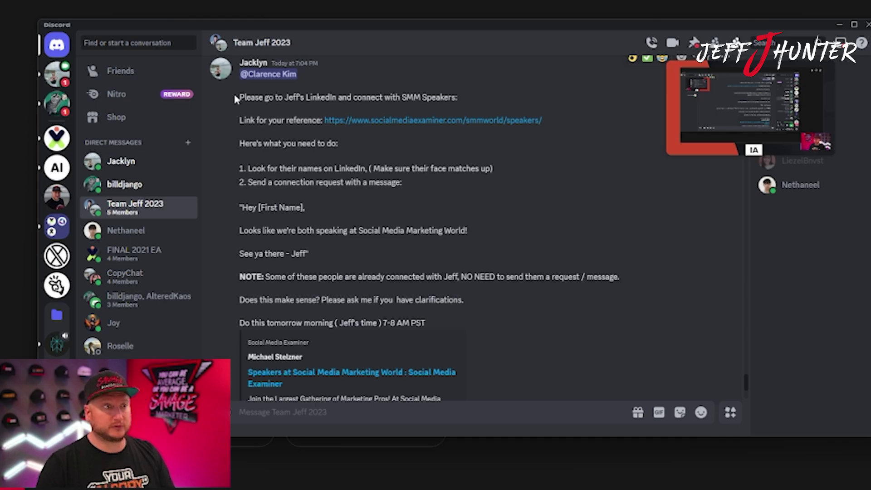
drag(237, 98, 436, 270)
scroll(499, 221, down, 1)
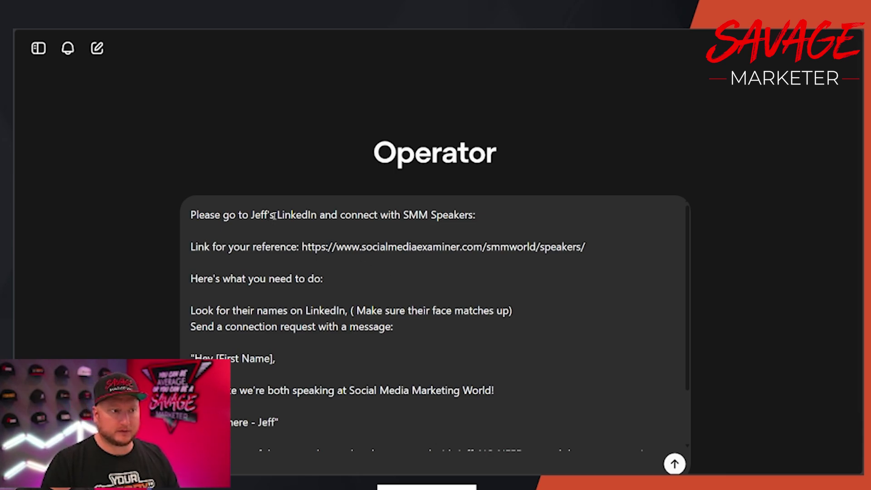
Step: Reword the opening line: drop the possessive name and 'SMM', append 'at an event I'll be speaking at as well'
drag(274, 215, 253, 215)
text(my)
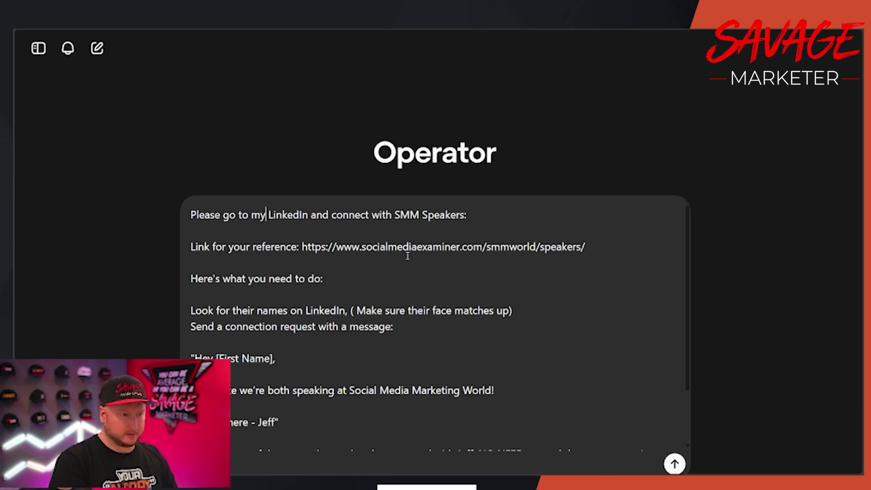
click(312, 218)
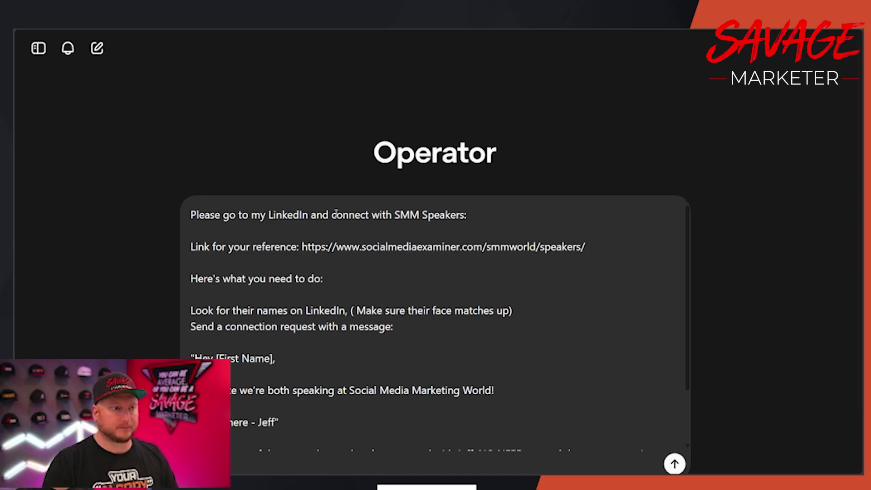
drag(249, 216, 262, 215)
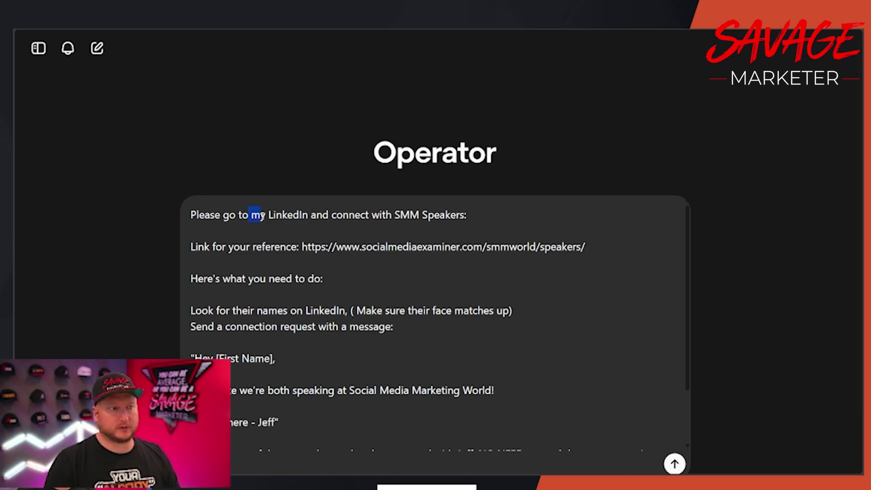
key(BackSpace)
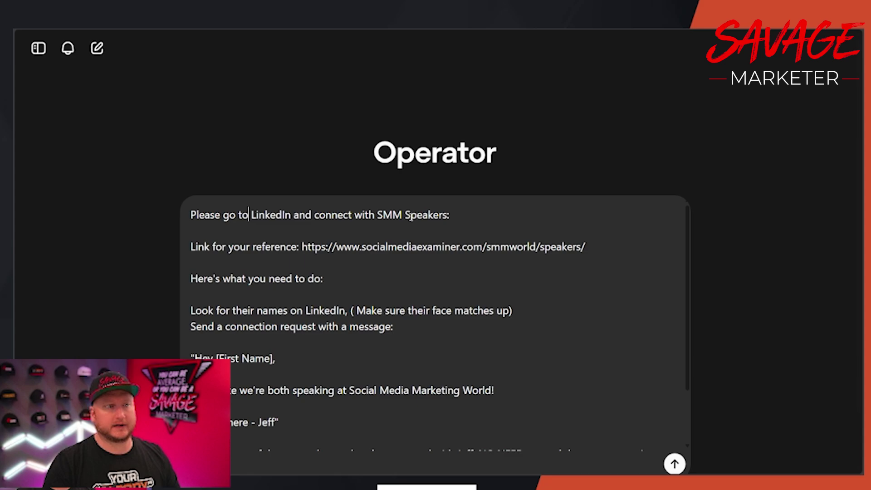
drag(376, 214, 403, 215)
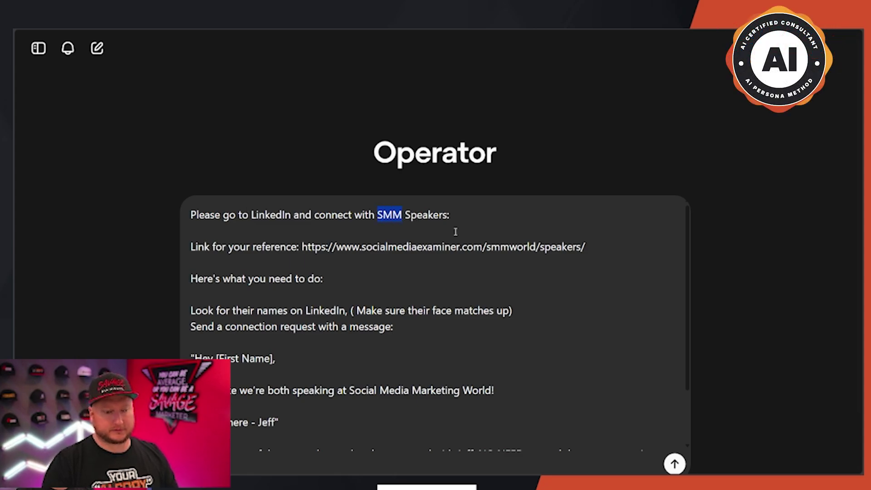
key(BackSpace)
key(End)
text(at )
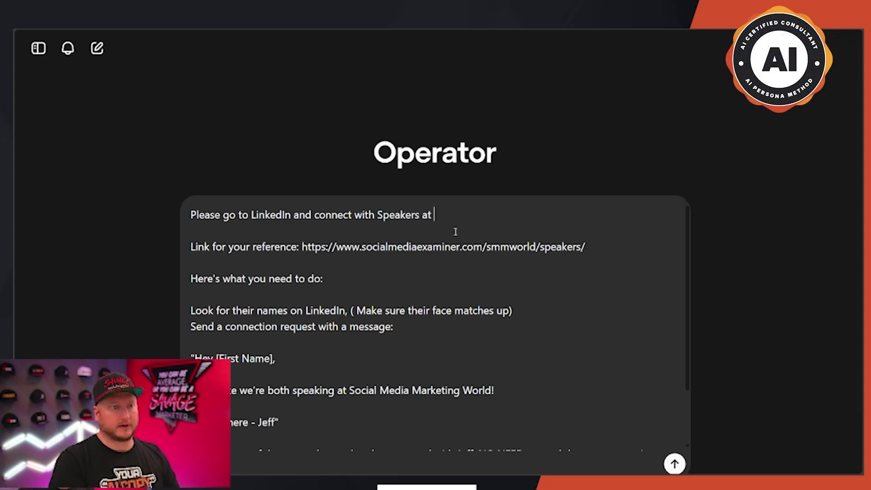
text(an event I'll be sp)
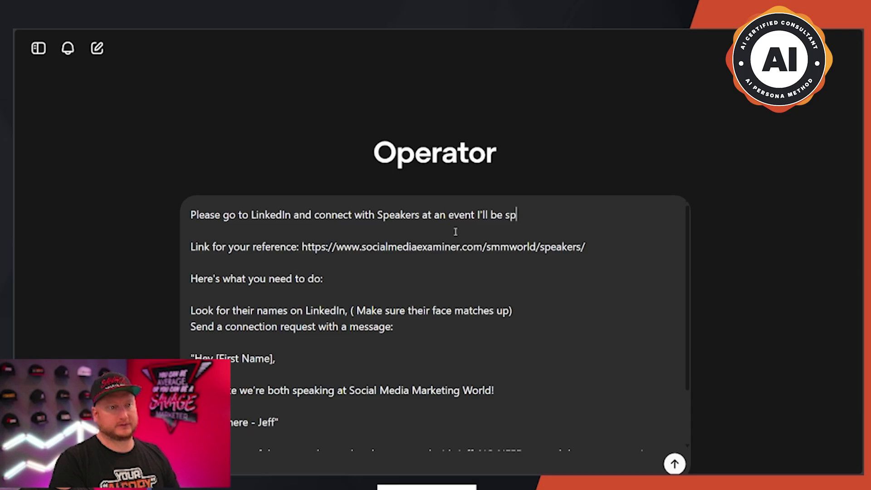
text(eaking at as well:)
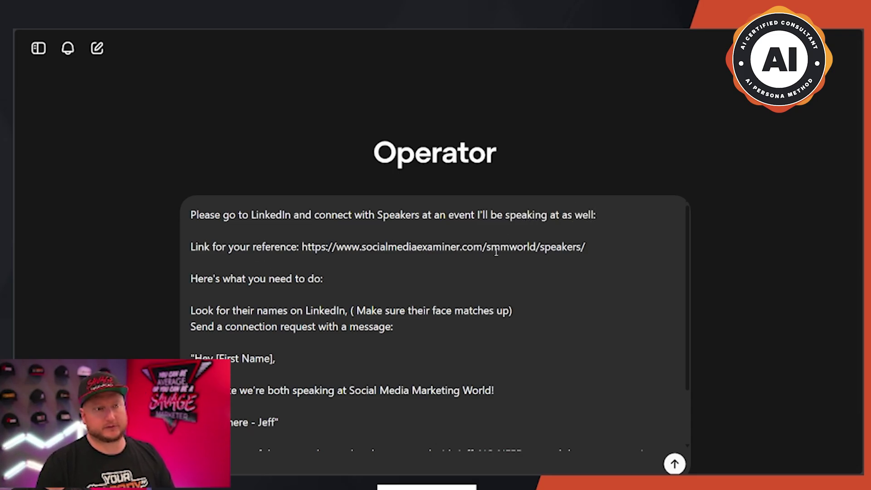
Step: Change the name in the NOTE to 'me' and delete the closing clarifications question
scroll(362, 274, down, 2)
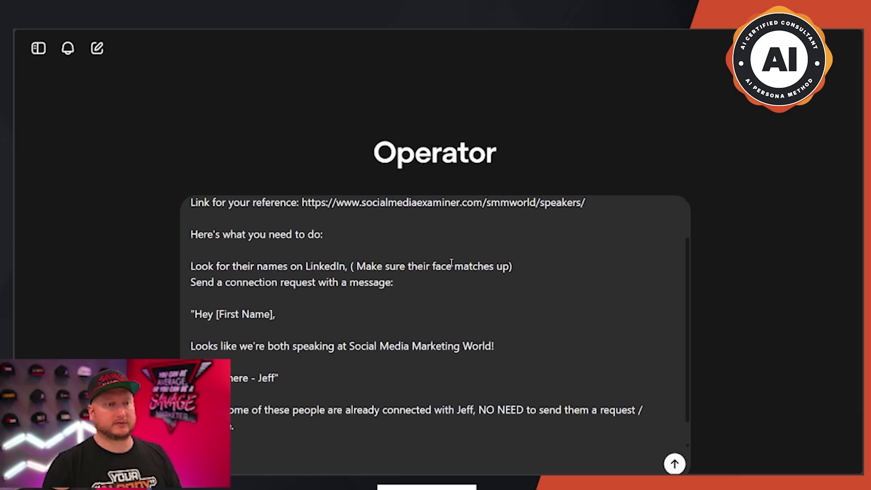
scroll(451, 263, down, 1)
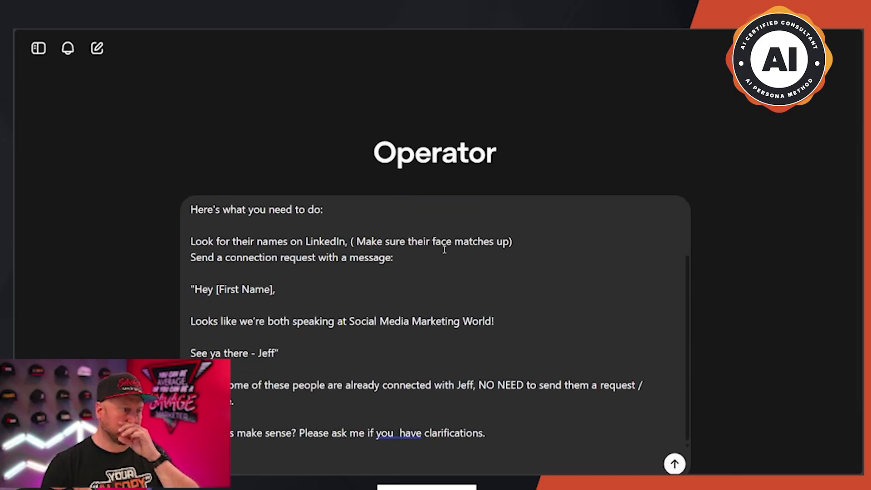
scroll(403, 280, down, 2)
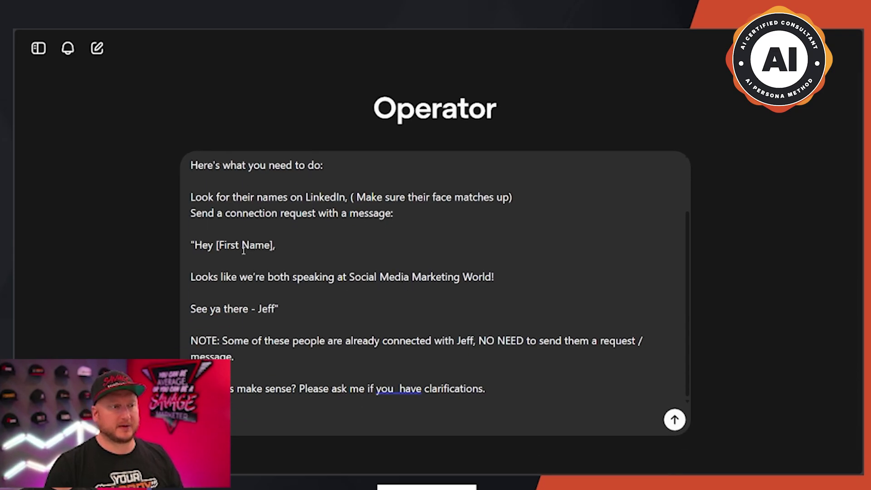
scroll(218, 280, down, 1)
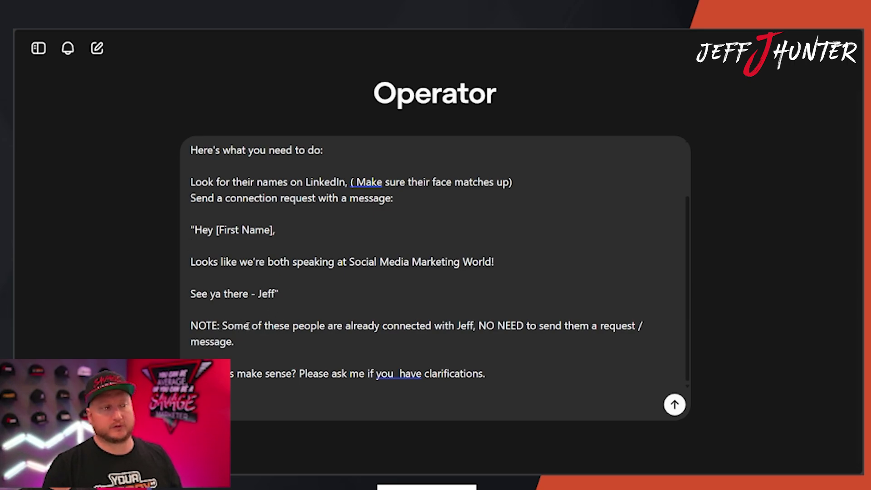
double_click(465, 325)
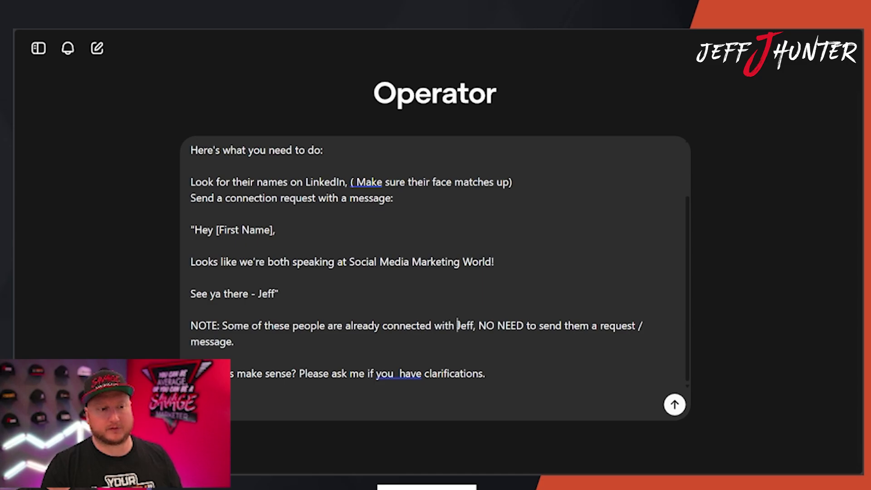
text(me)
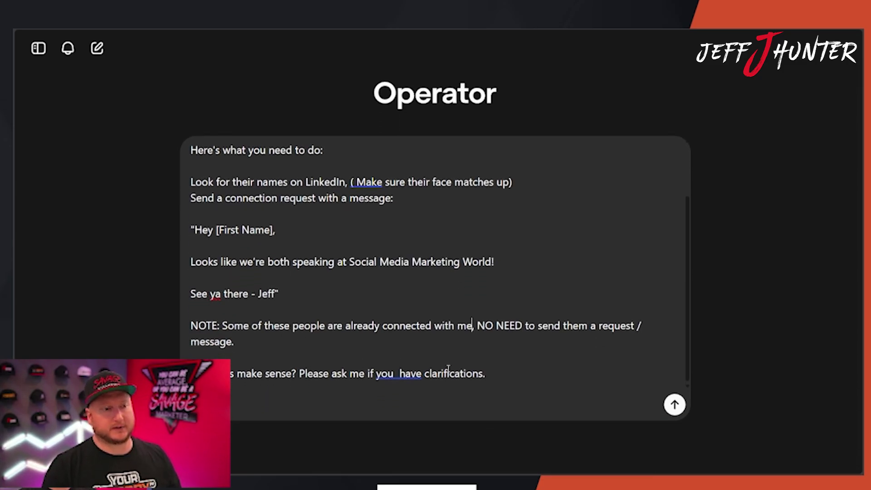
key(shift+Home)
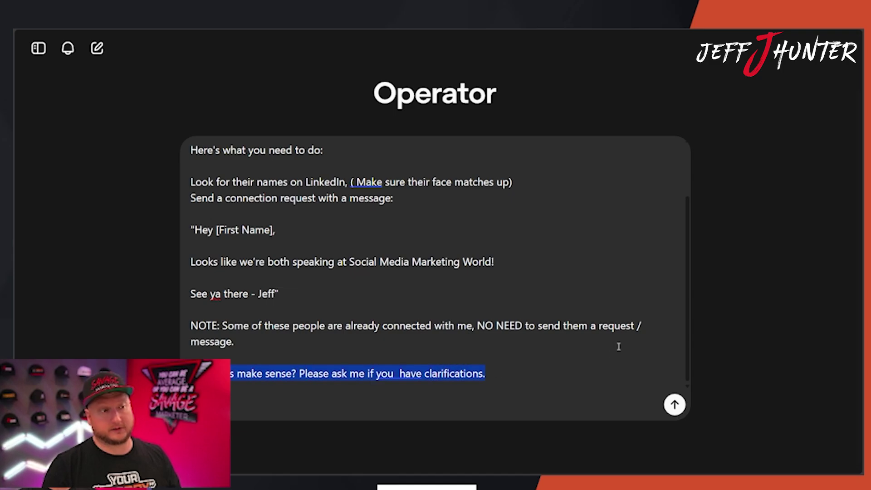
key(BackSpace)
scroll(538, 322, up, 3)
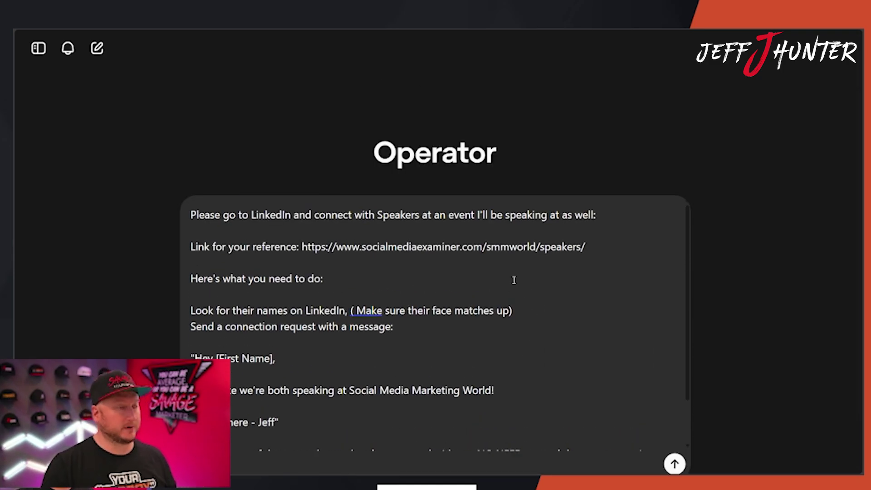
scroll(521, 272, down, 2)
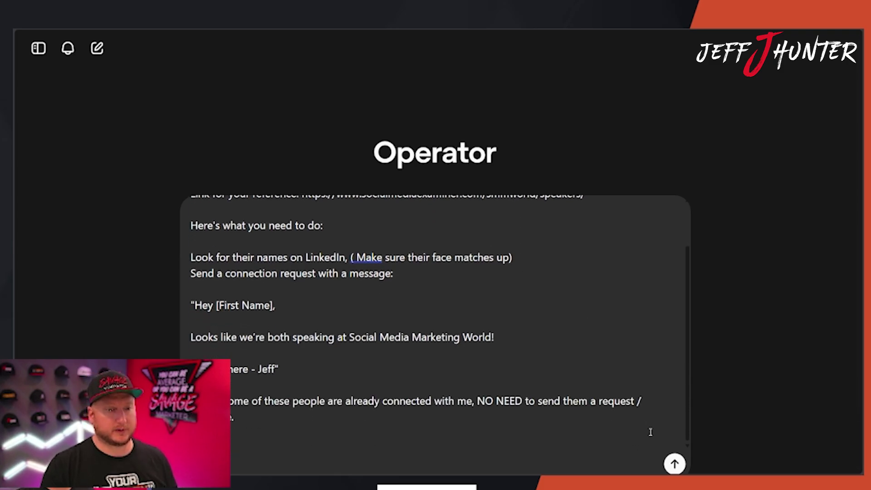
Step: Submit the edited prompt and expand the agent's browser beside the chat as it searches LinkedIn
click(675, 465)
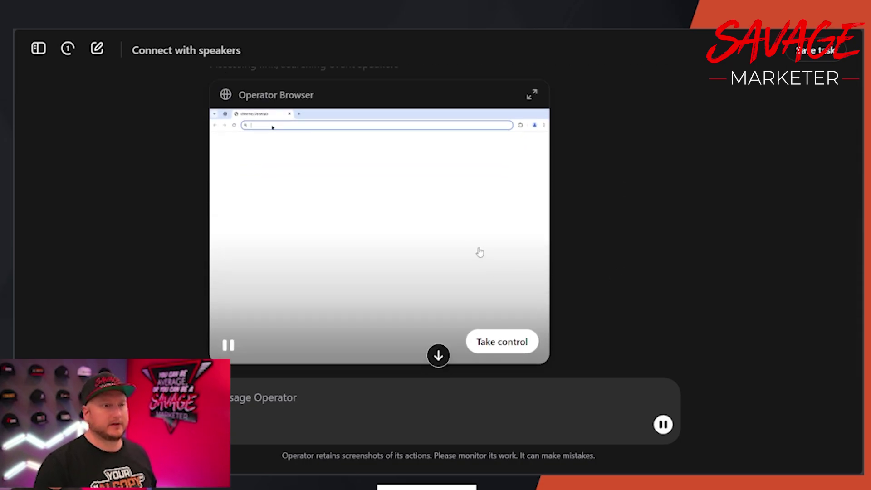
click(463, 227)
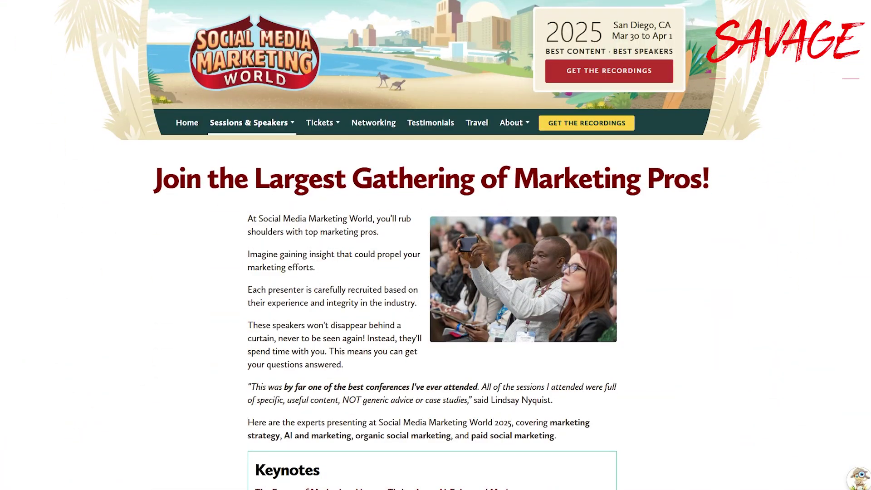
scroll(436, 245, down, 15)
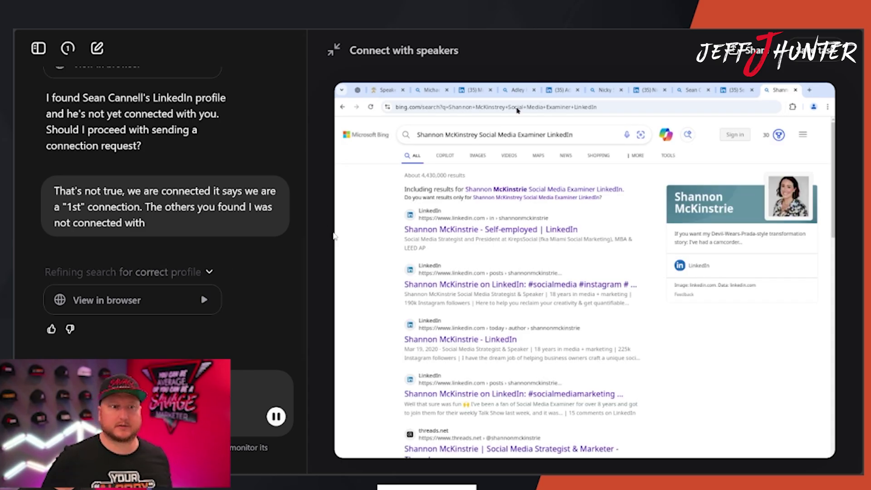
mouse_move(334, 271)
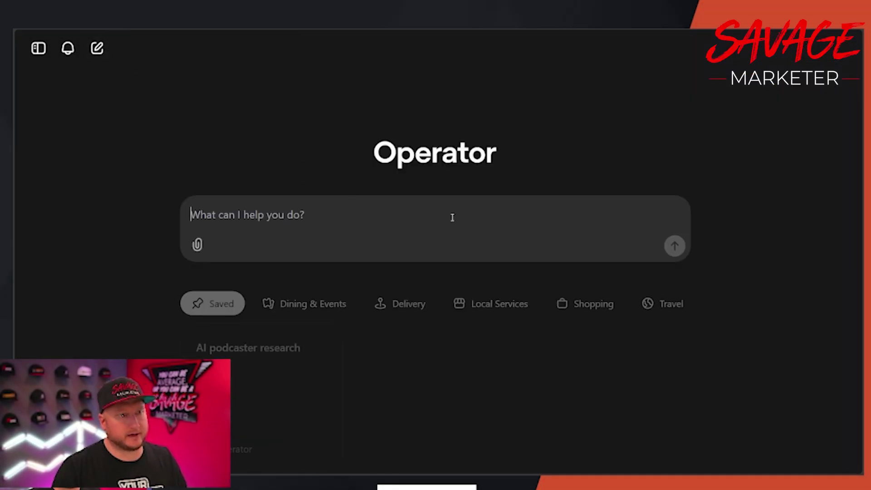
Step: Paste the prompt into the new task and move the speakers URL to the top
key(ctrl+v)
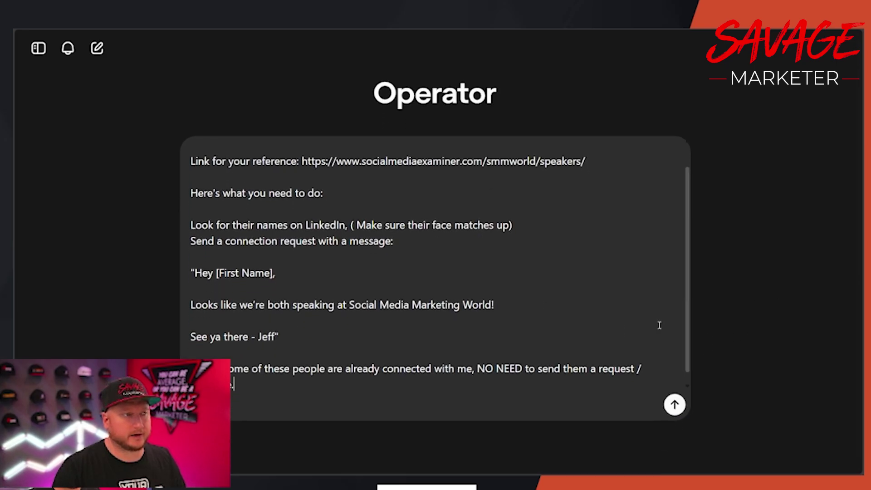
scroll(284, 265, up, 1)
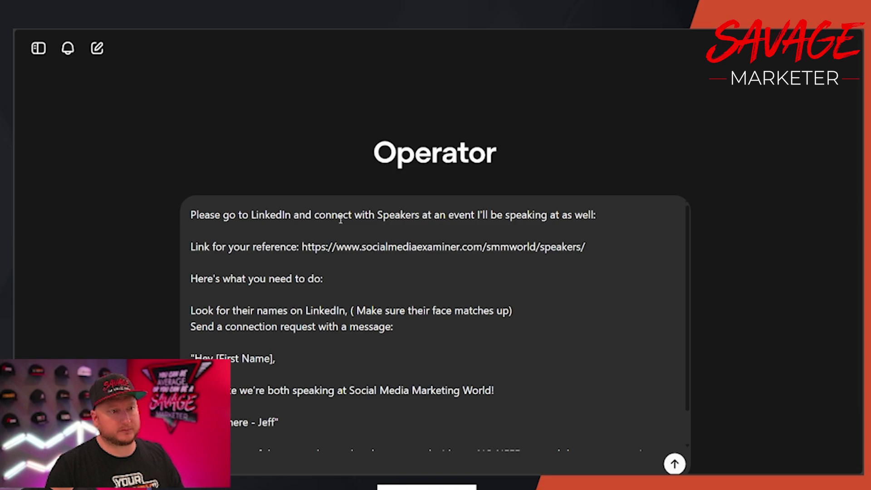
triple_click(295, 215)
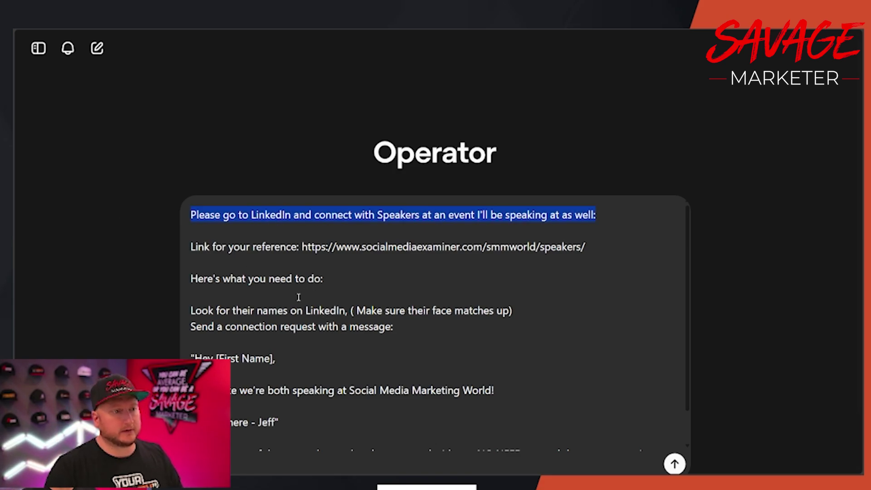
click(248, 228)
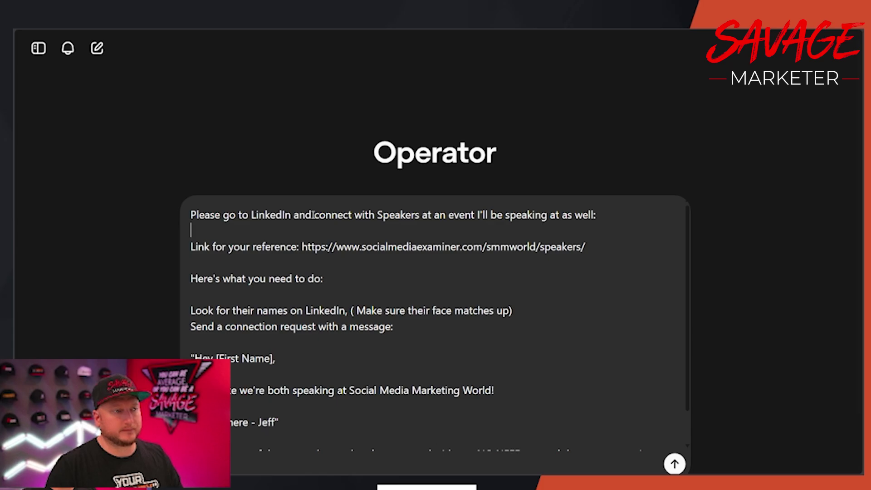
drag(639, 210, 161, 203)
click(455, 272)
drag(586, 247, 191, 215)
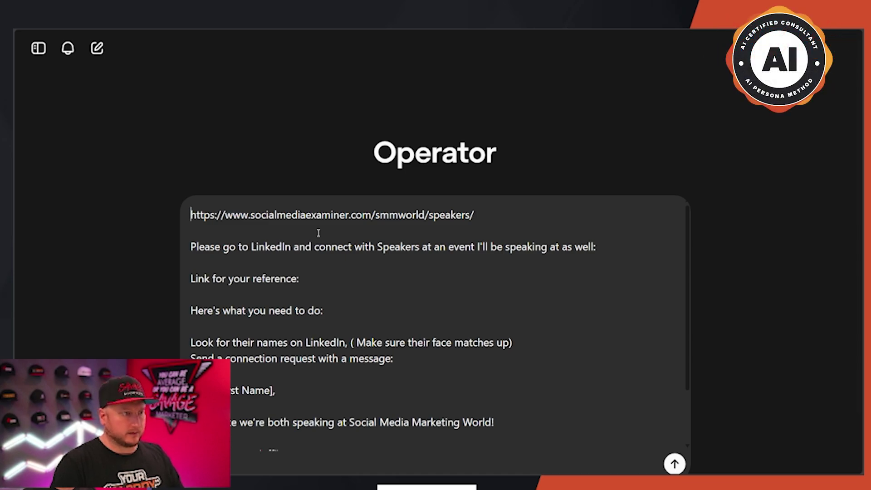
key(Home)
key(Return)
Step: Add a self-introduction as an event speaker, then 'Here's the list of speakers at the event:'
text(I'm Jeff)
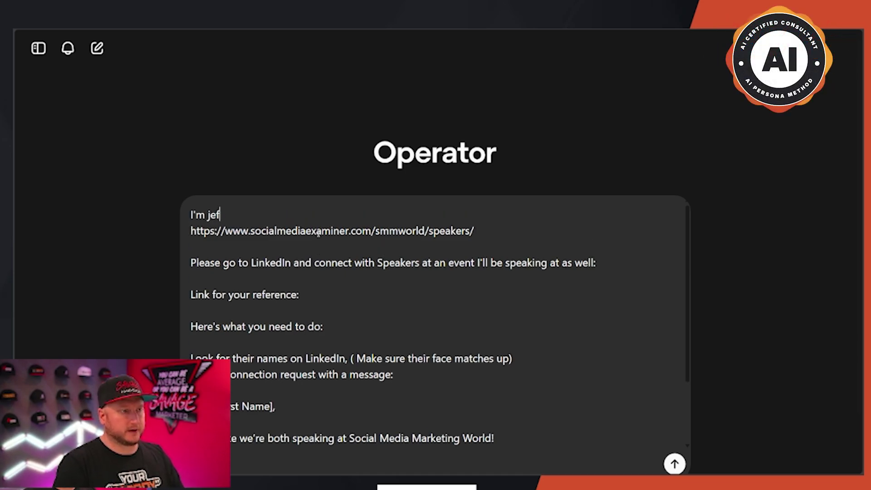
key(BackSpace)
key(BackSpace)
key(BackSpace)
key(BackSpace)
text(Jeff J H)
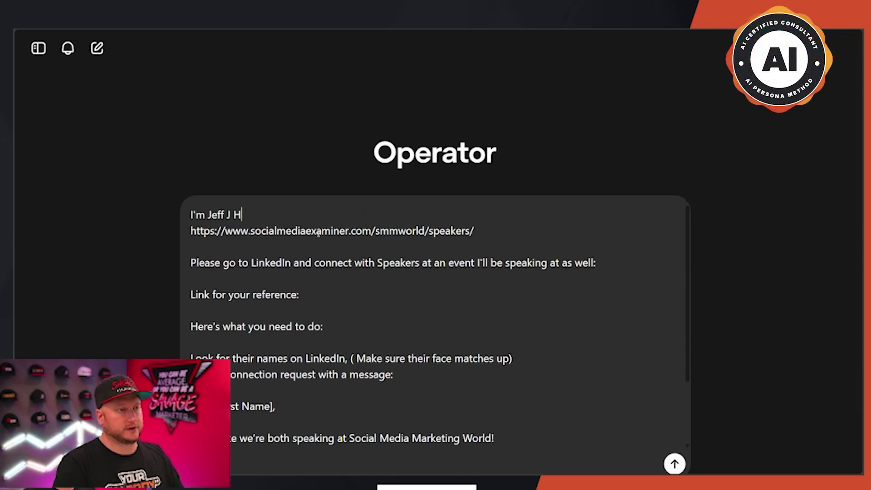
text(unter, and I'm a )
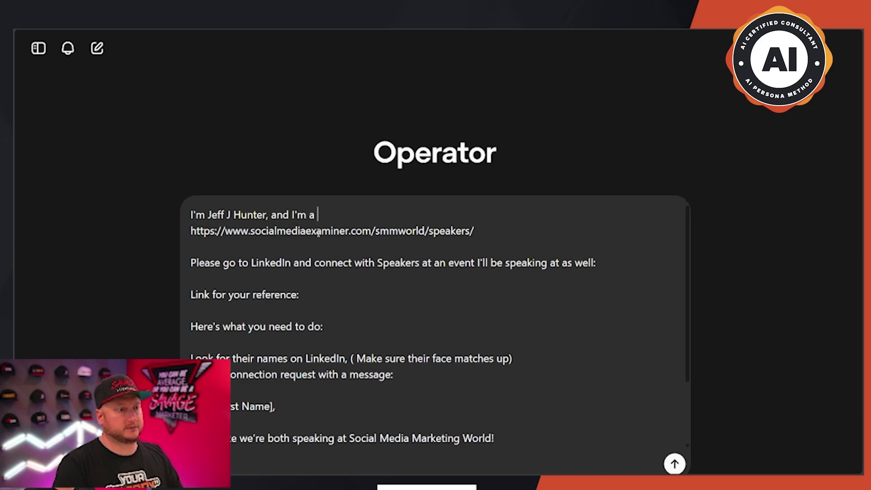
text(speaker at )
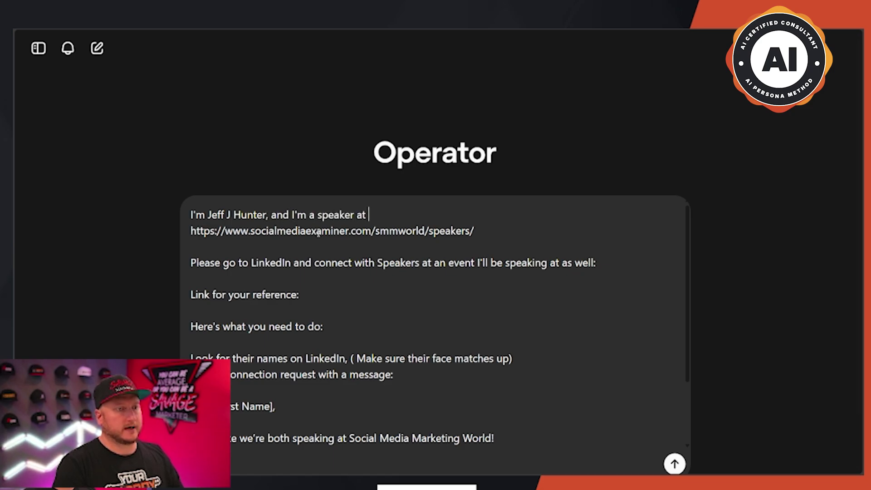
text(an event.)
key(Return)
key(Return)
text(here')
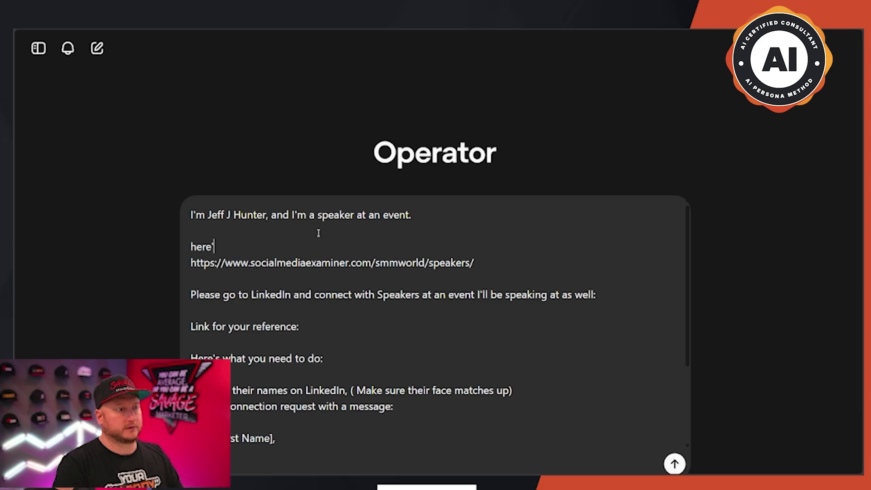
key(BackSpace)
key(BackSpace)
text(Here)
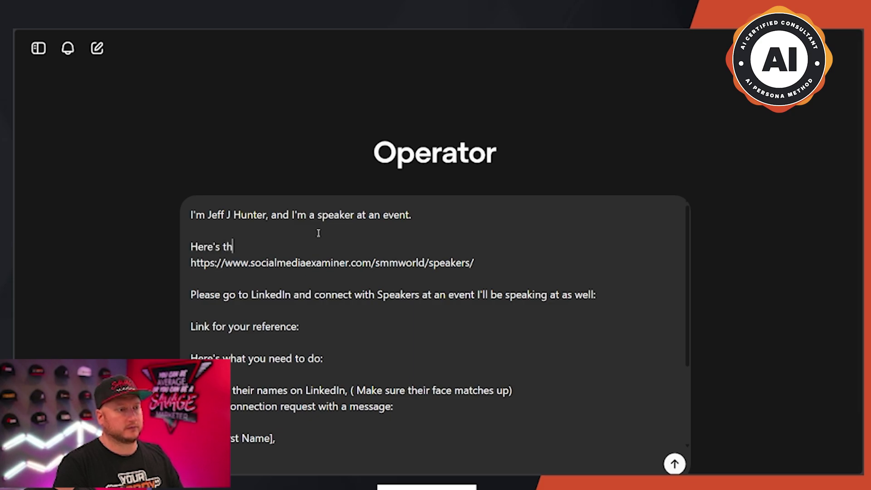
text(e list of sp)
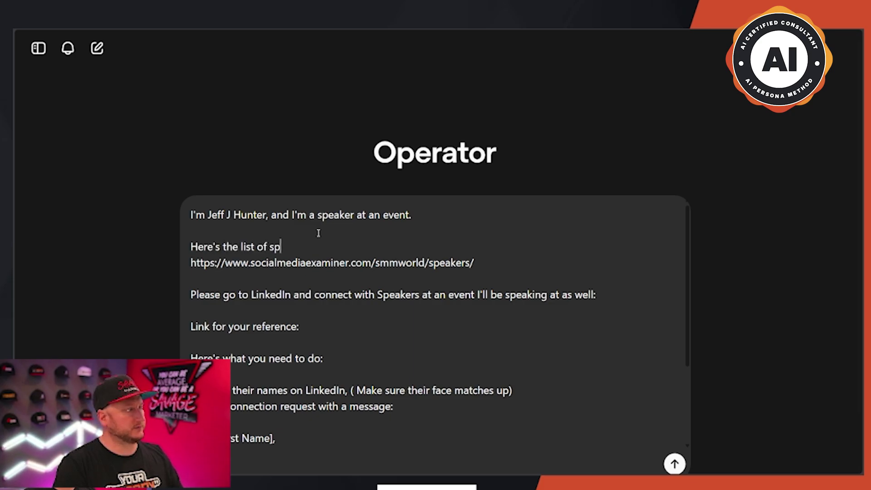
text(eakers at the)
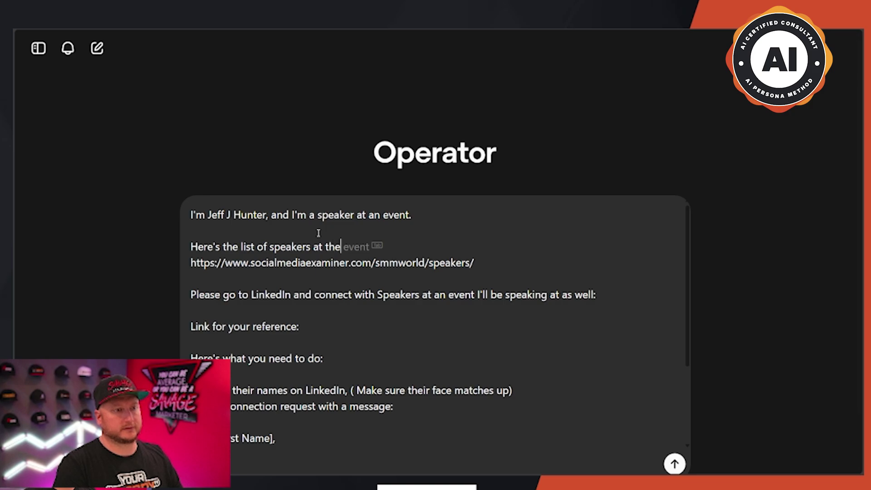
text( event:)
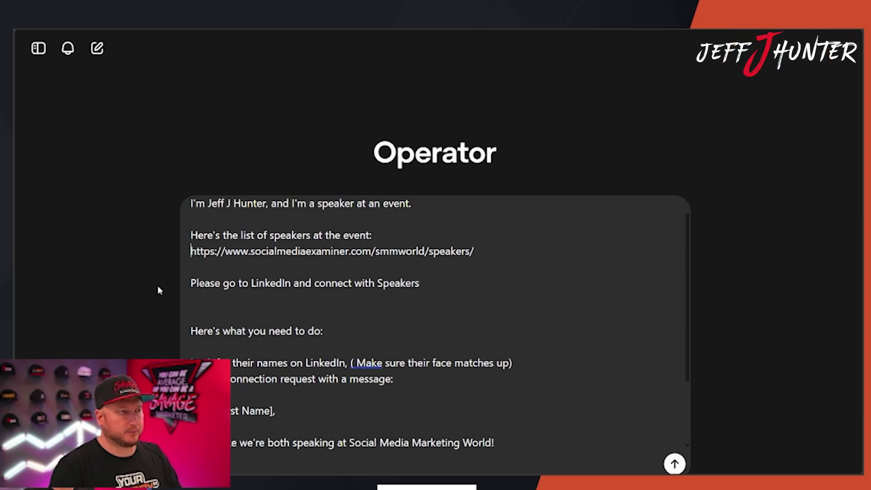
Step: Prefix the LinkedIn line with 'STEP 1:' and open the speakers page link
key(Down)
key(Down)
key(Down)
key(Down)
text(STE)
text(P 1:)
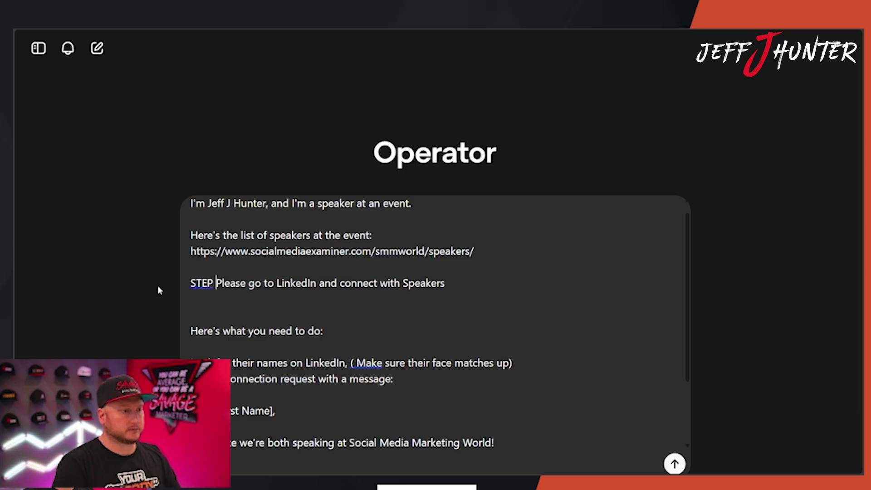
key(End)
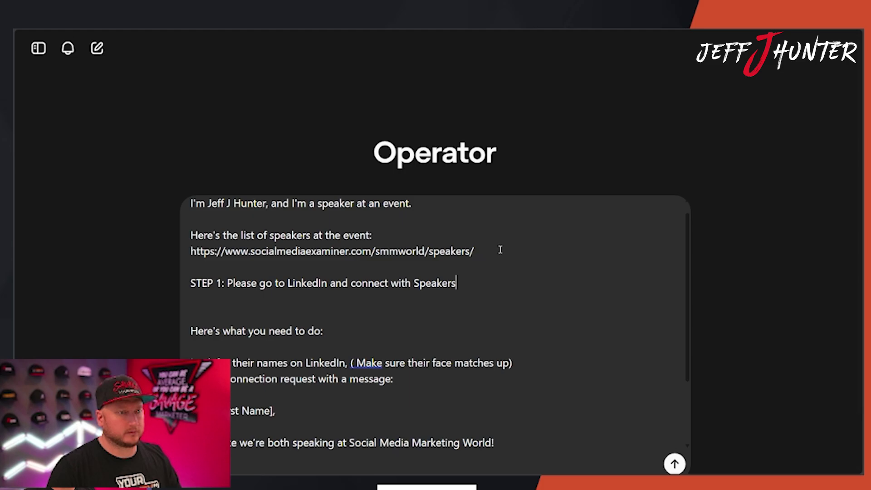
drag(474, 251, 159, 250)
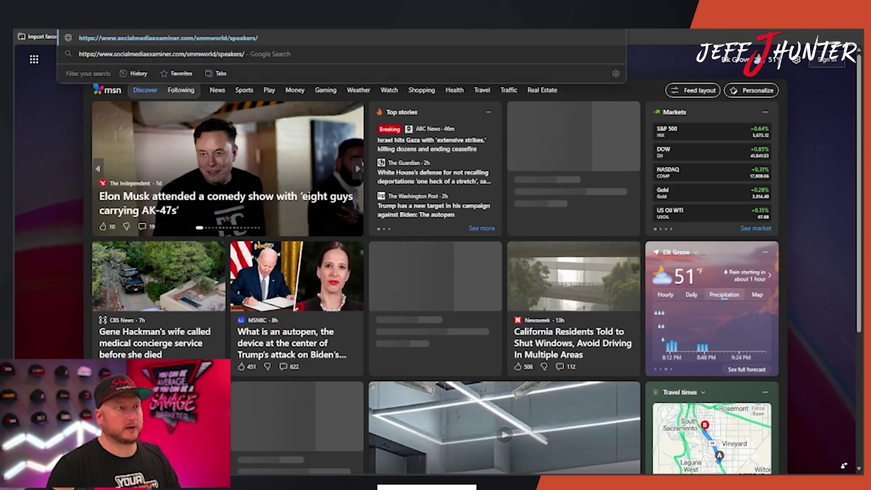
key(Return)
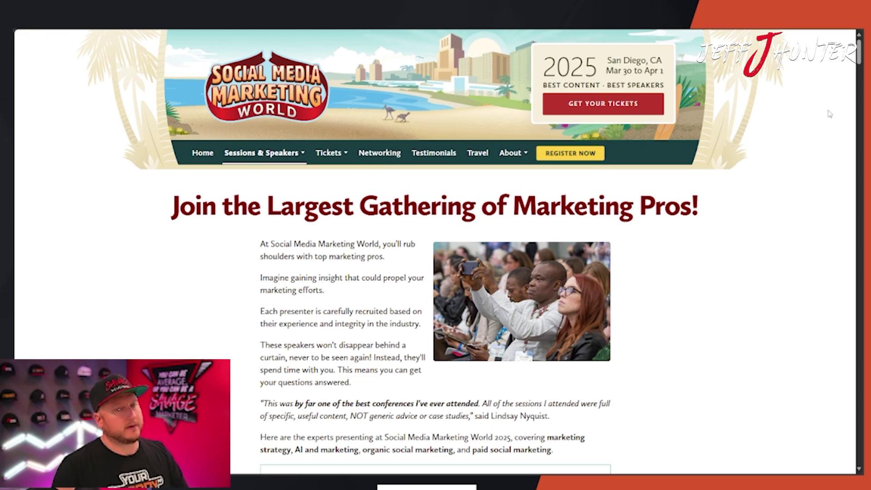
Step: On the speakers page, select the first keynote speaker's name and open a new tab
scroll(737, 133, down, 15)
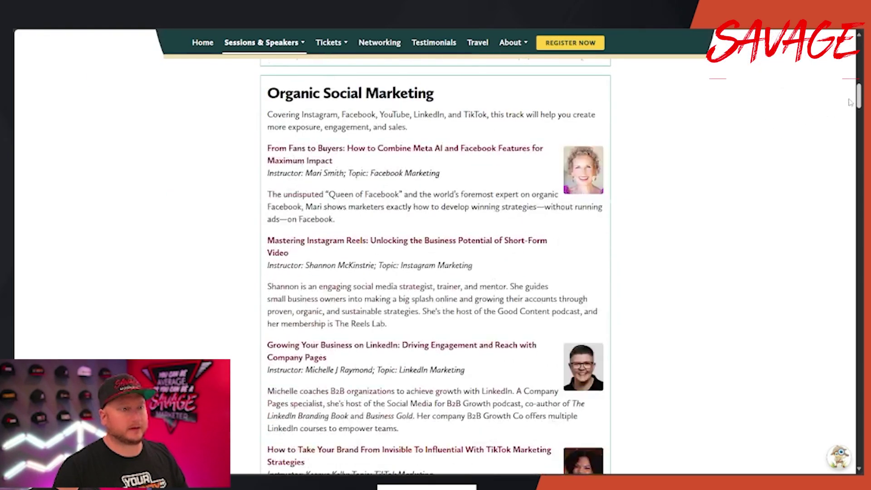
scroll(738, 132, up, 10)
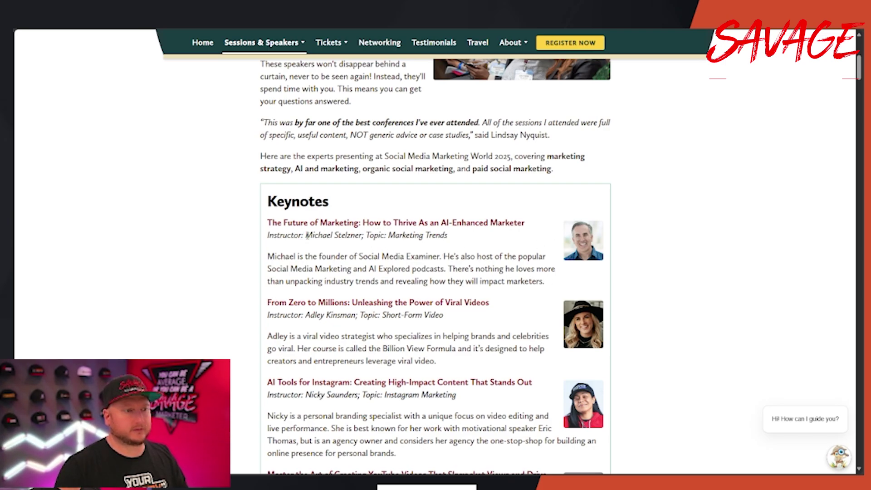
drag(307, 235, 363, 236)
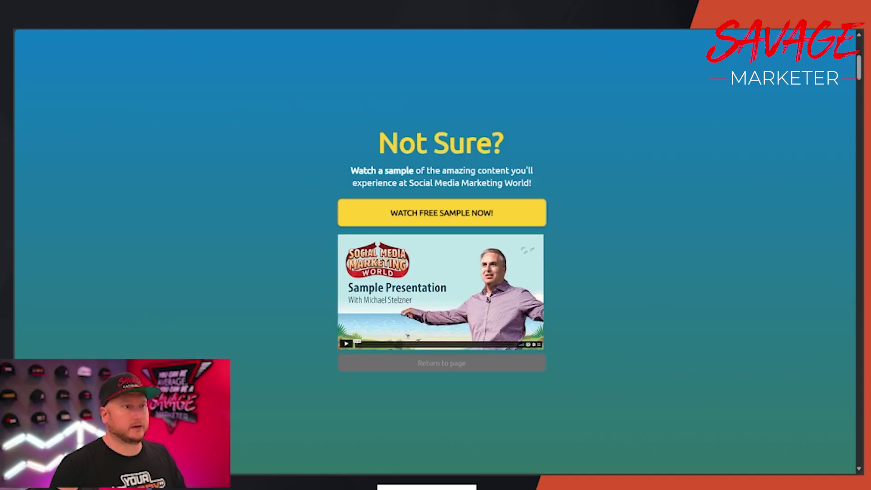
key(ctrl+t)
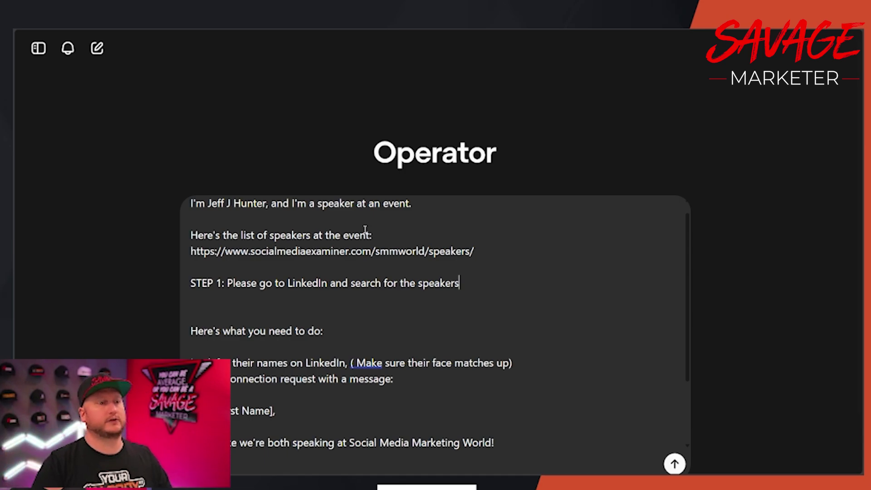
Step: Change STEP 1 to read 'search bar to find the speakers' instead of 'search for'
click(381, 283)
text(bar)
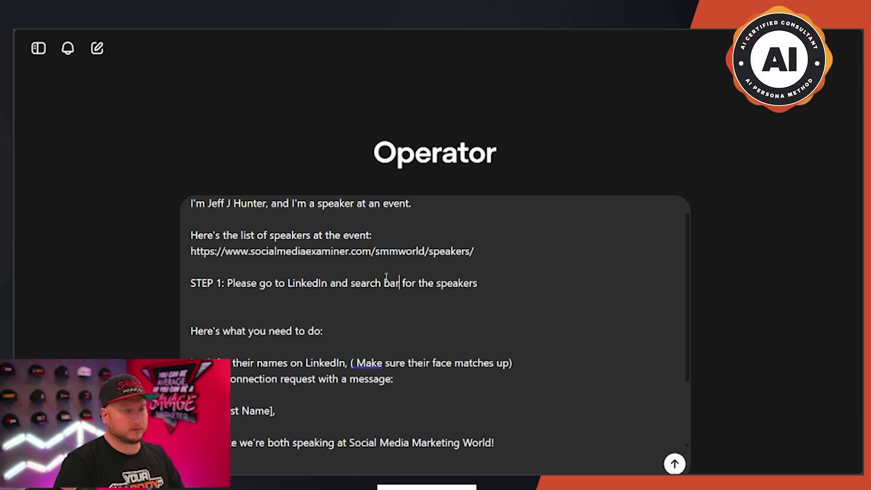
key(Delete)
key(Delete)
key(Delete)
text(to find)
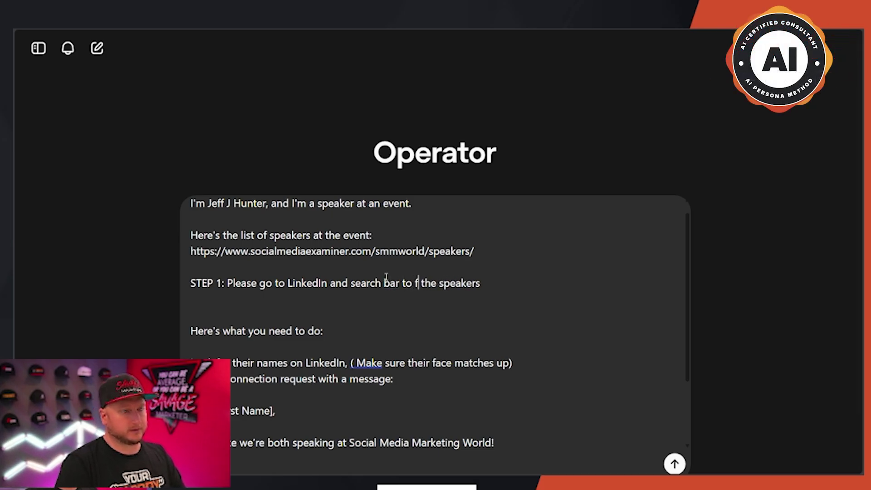
scroll(386, 277, down, 3)
scroll(386, 277, up, 2)
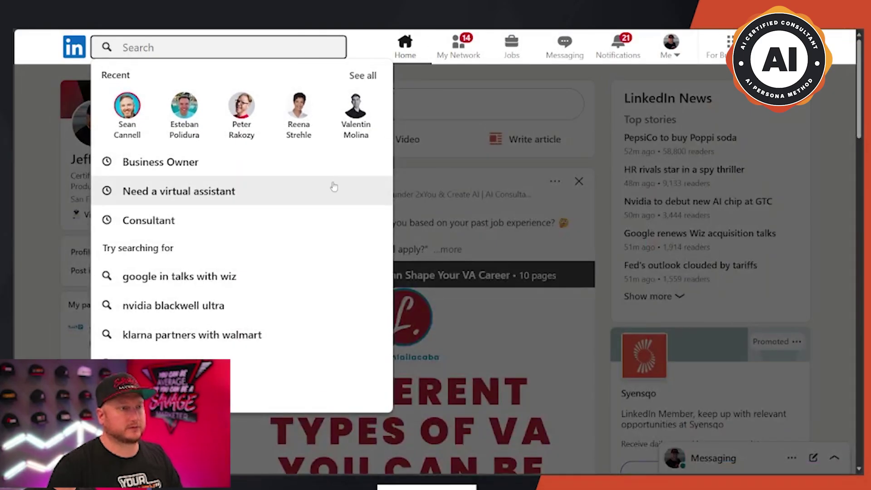
Step: Search LinkedIn for the first keynote speaker by name and open his full profile
click(127, 114)
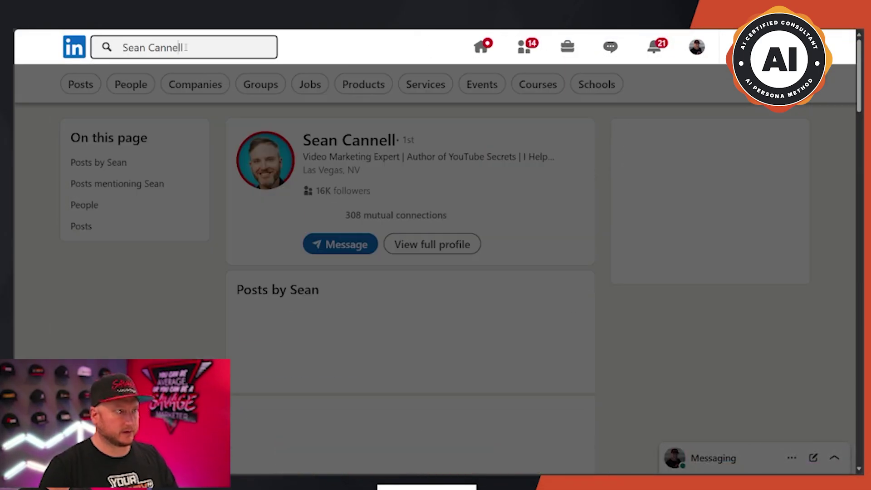
click(186, 48)
text(micha)
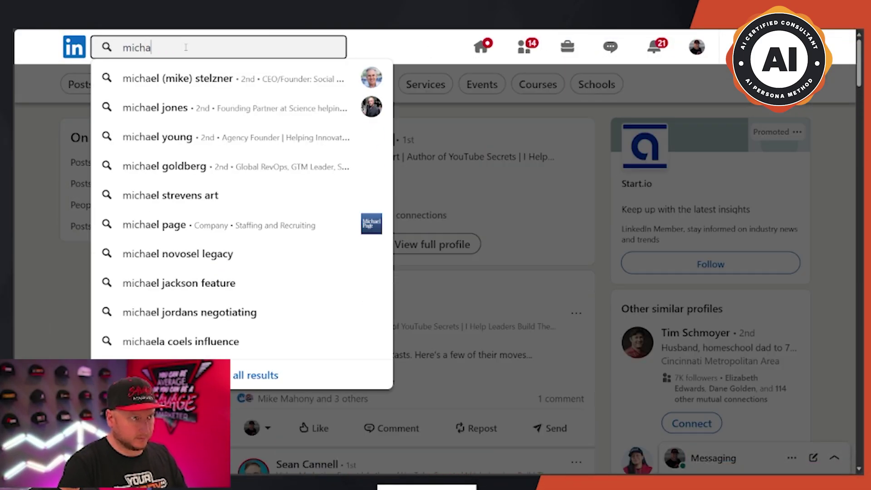
click(195, 79)
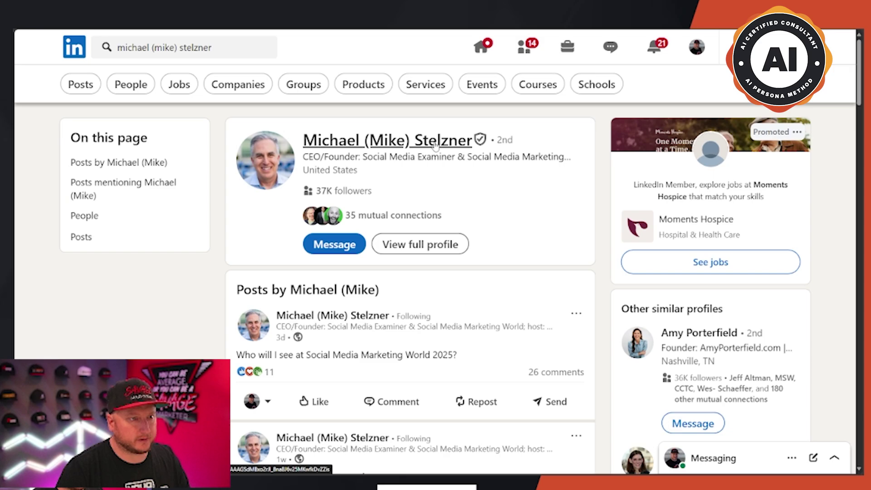
click(434, 145)
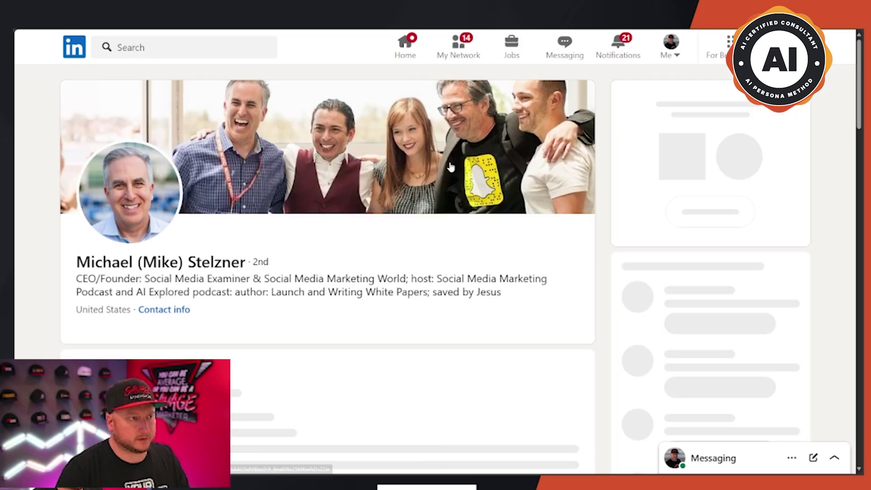
scroll(408, 222, down, 2)
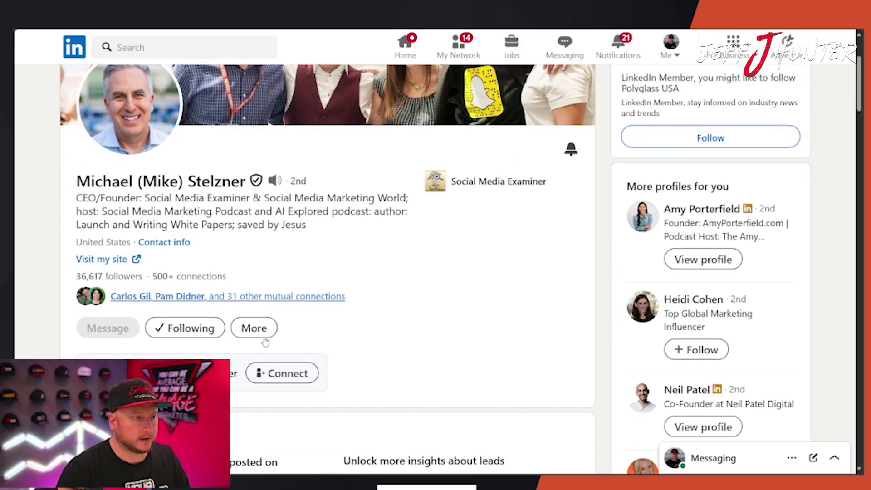
scroll(272, 335, down, 1)
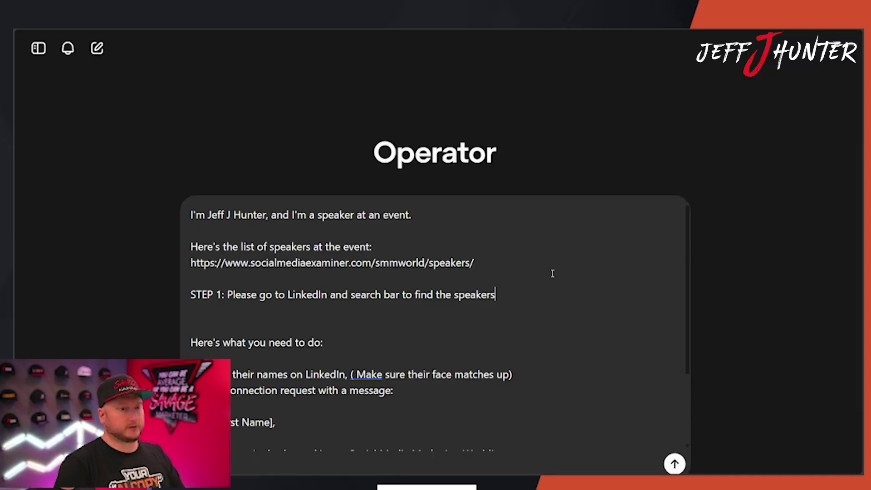
Step: Add ', and connect to each of them' to STEP 1 and make STEP 2 'using my template below'
text(, and co)
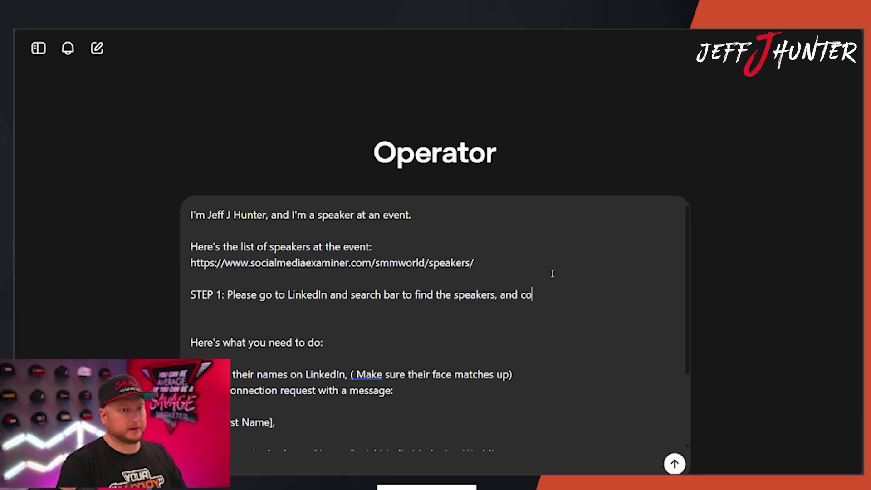
text(nnect to each of them)
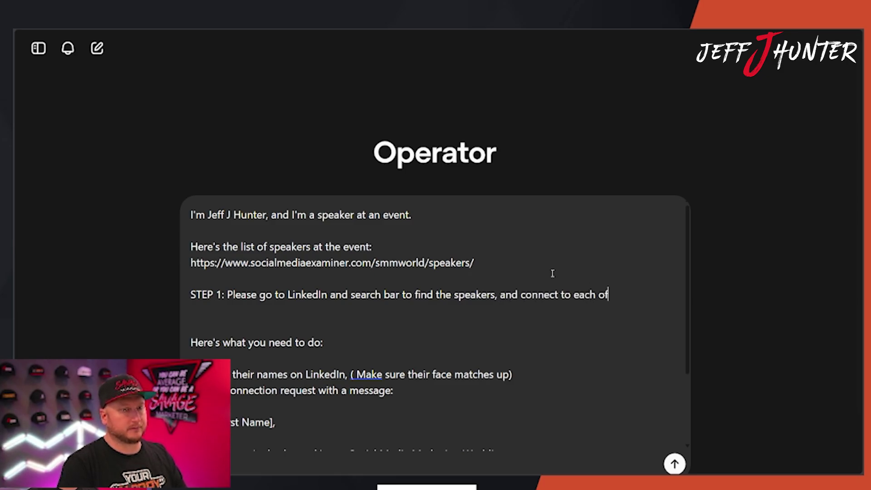
scroll(552, 273, down, 1)
click(243, 271)
key(Delete)
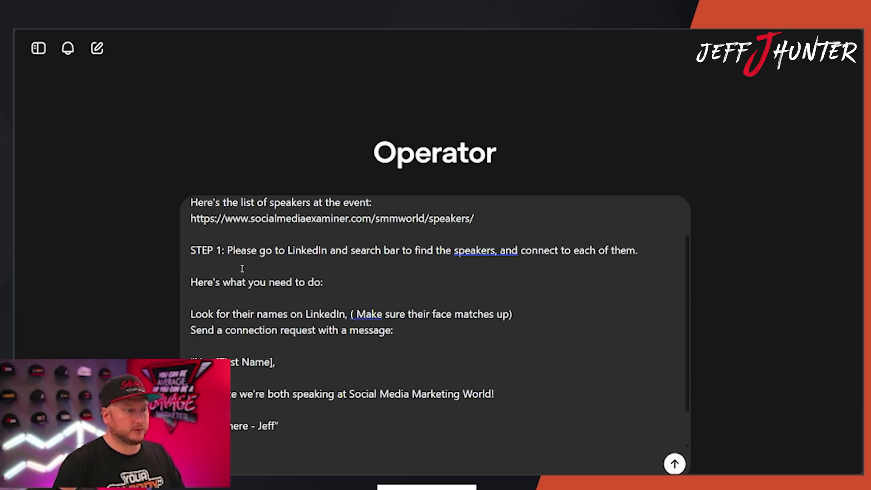
text(STEP 2:)
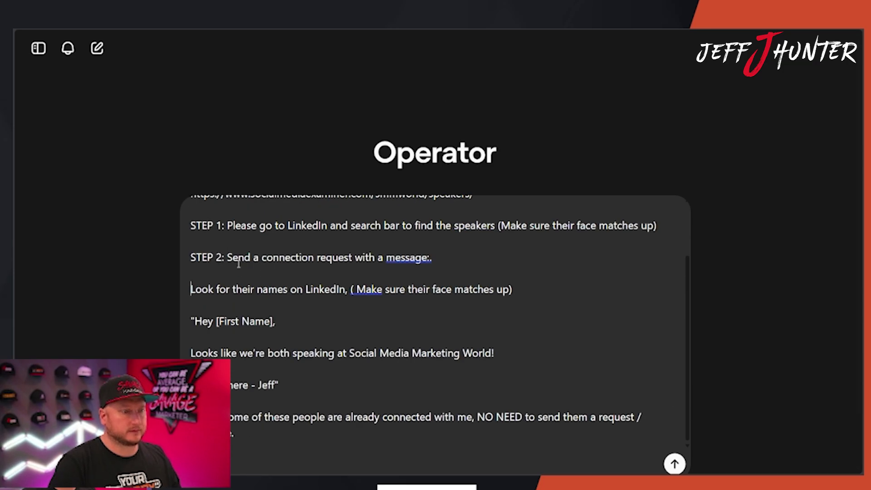
key(shift+End)
key(Delete)
key(Delete)
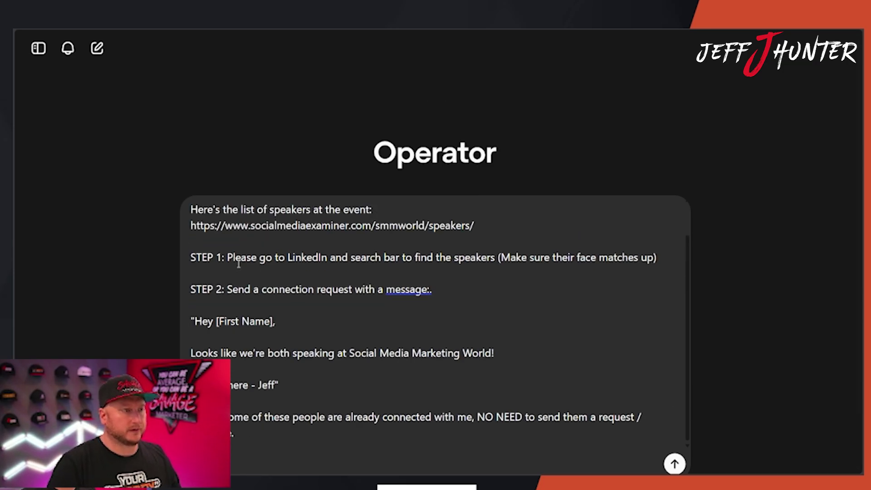
click(440, 291)
key(BackSpace)
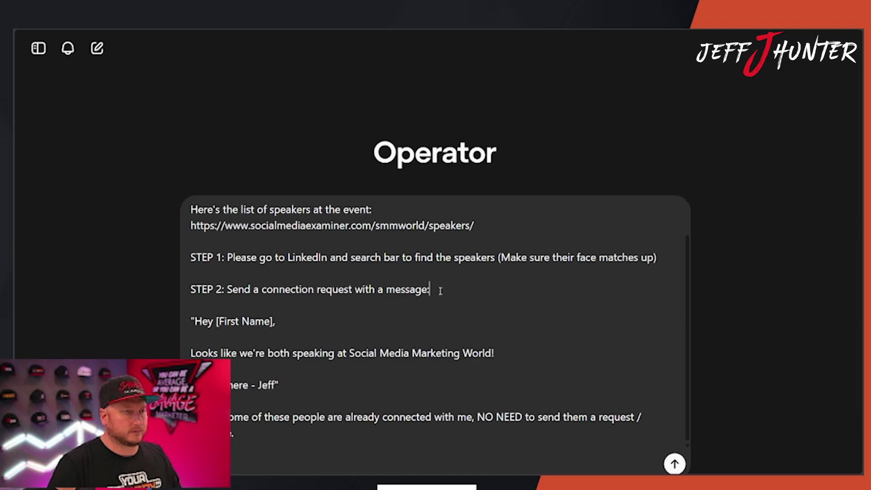
scroll(426, 272, down, 1)
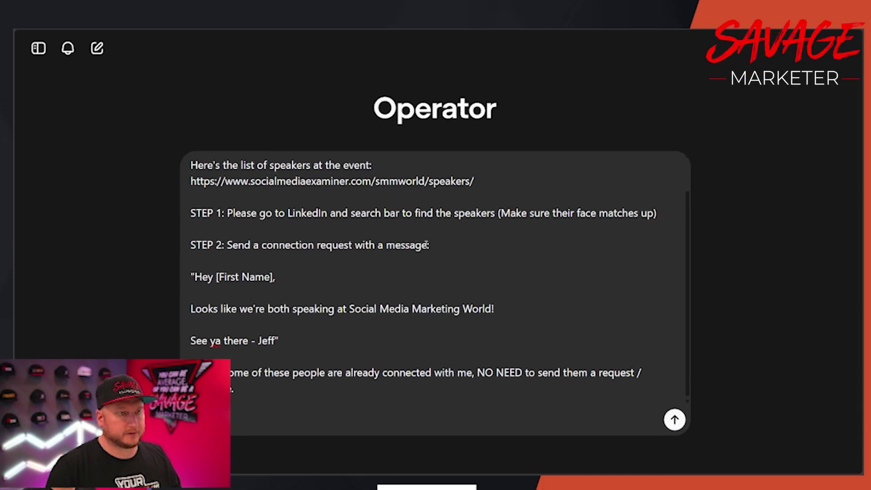
scroll(426, 245, up, 1)
text(using m)
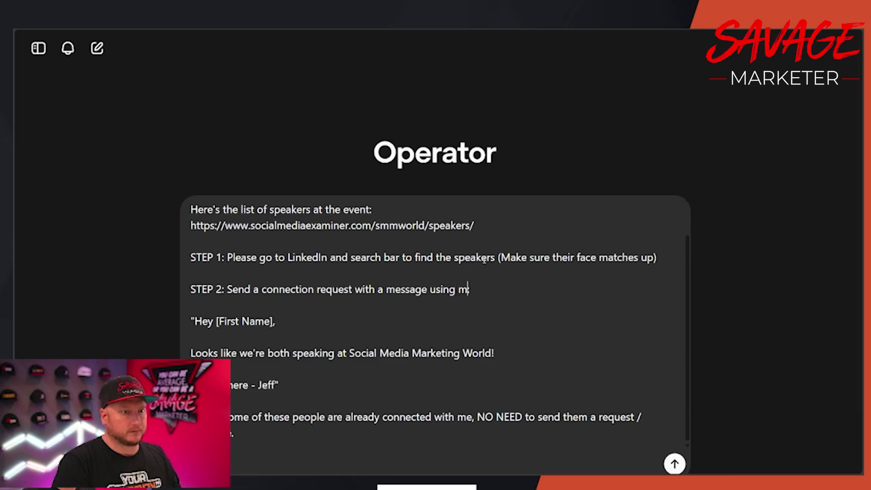
text(y template below)
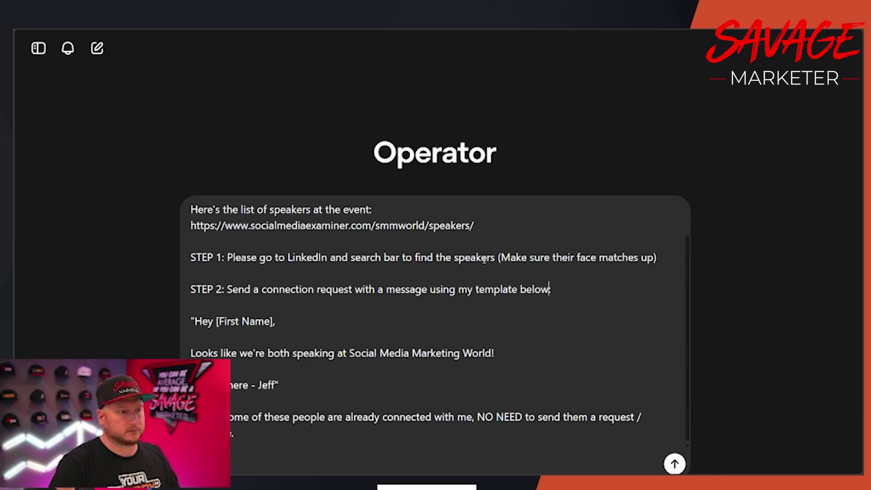
scroll(523, 346, down, 1)
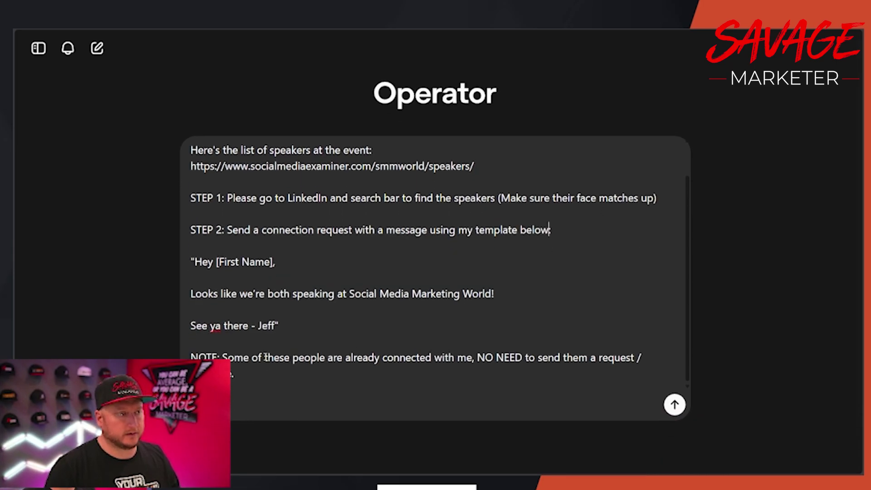
Step: Move the NOTE paragraph under STEP 1 and end it with 'continue to STEP 2'
drag(262, 370, 184, 353)
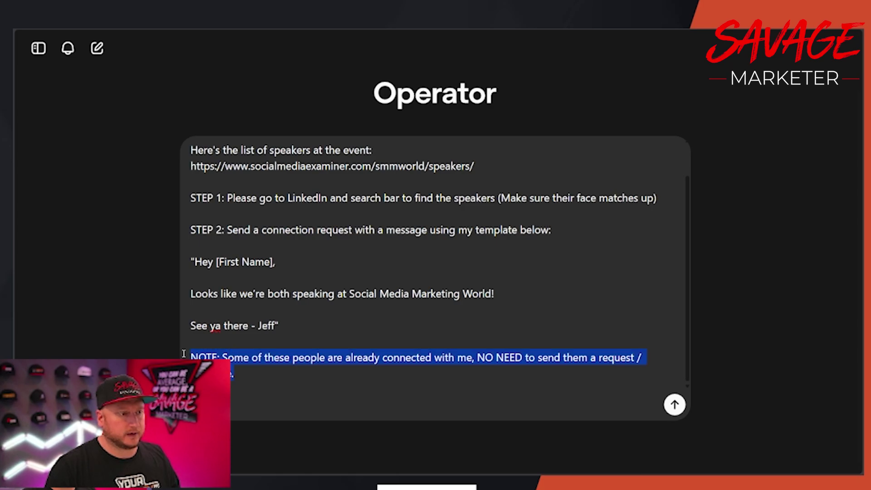
scroll(635, 296, up, 2)
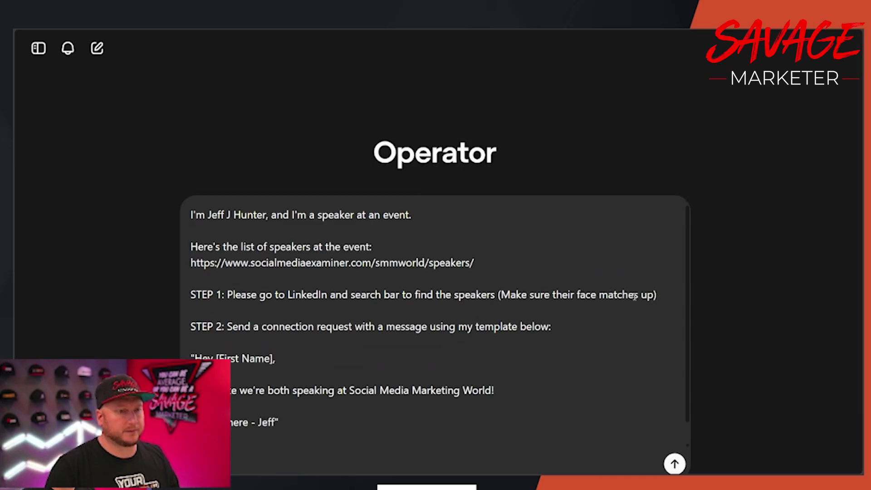
key(Return)
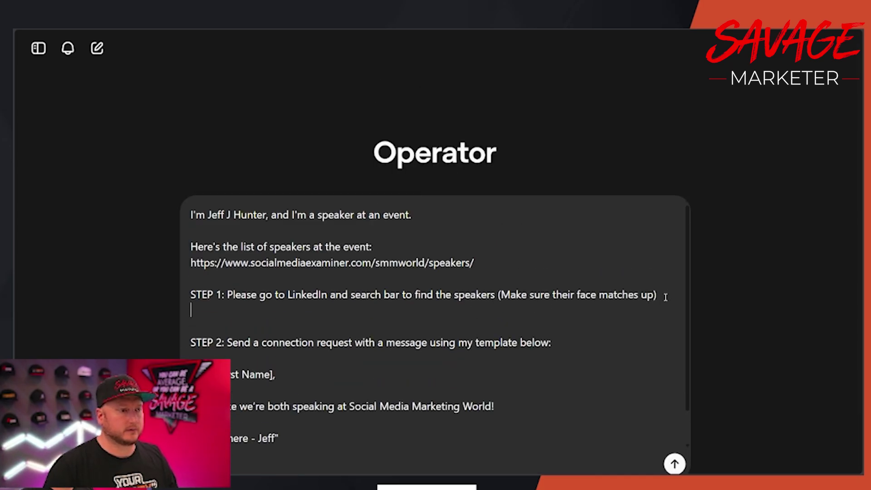
key(Return)
text(NOTE: Some of these people are already connected with me, NO NEED to send them a request / message.)
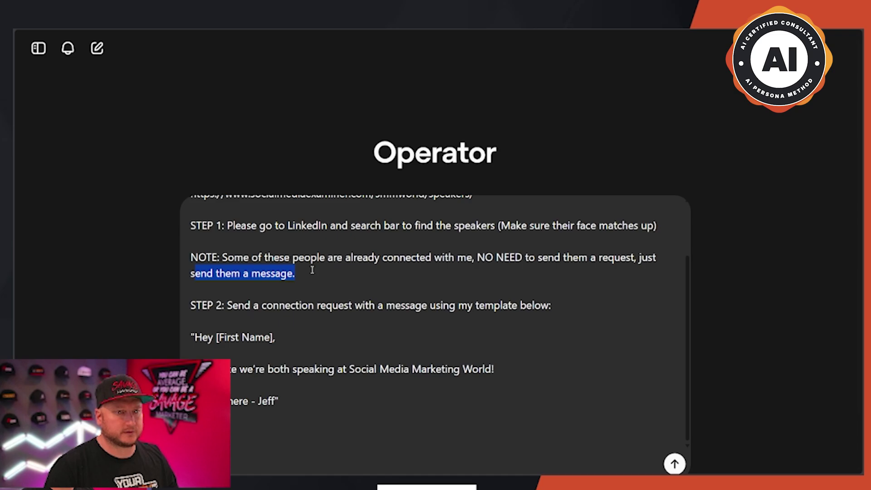
text(s)
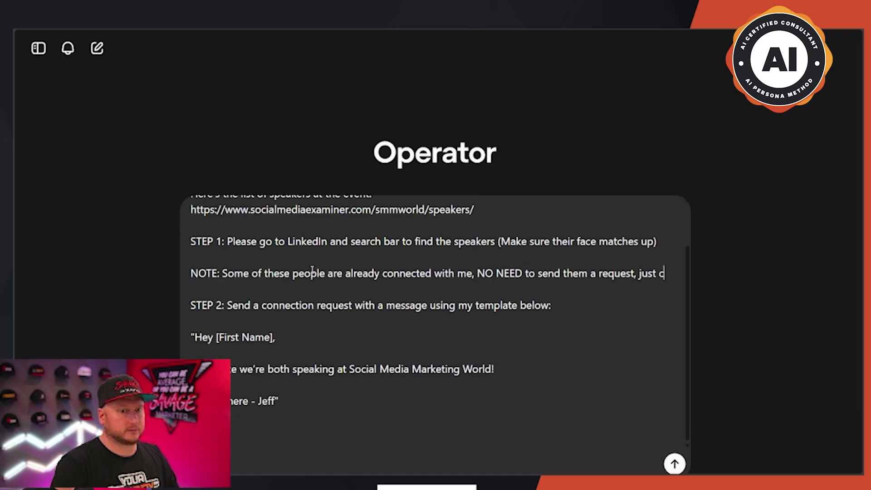
text(onti)
text(inue to step 2)
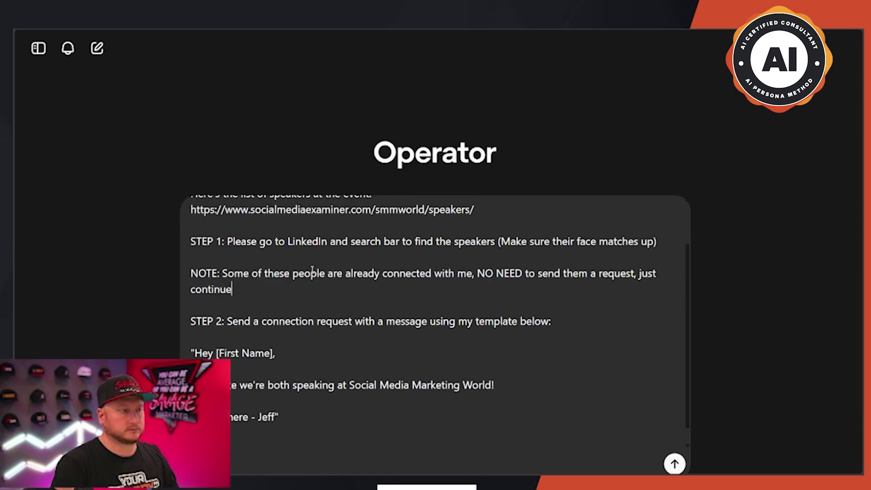
key(BackSpace)
key(BackSpace)
key(BackSpace)
key(BackSpace)
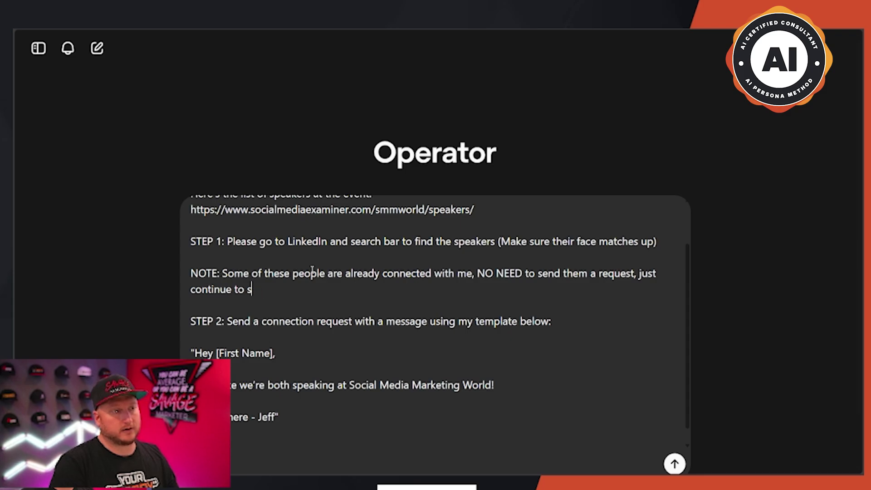
text(STEP 2.)
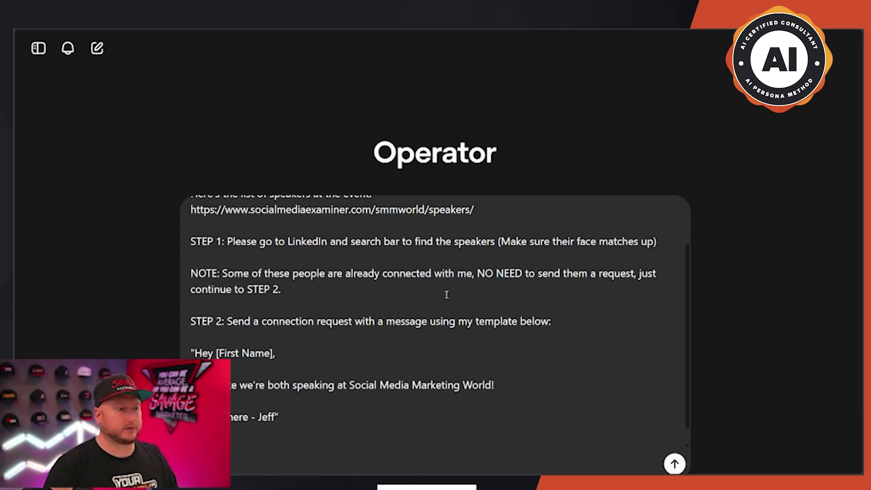
scroll(447, 294, down, 1)
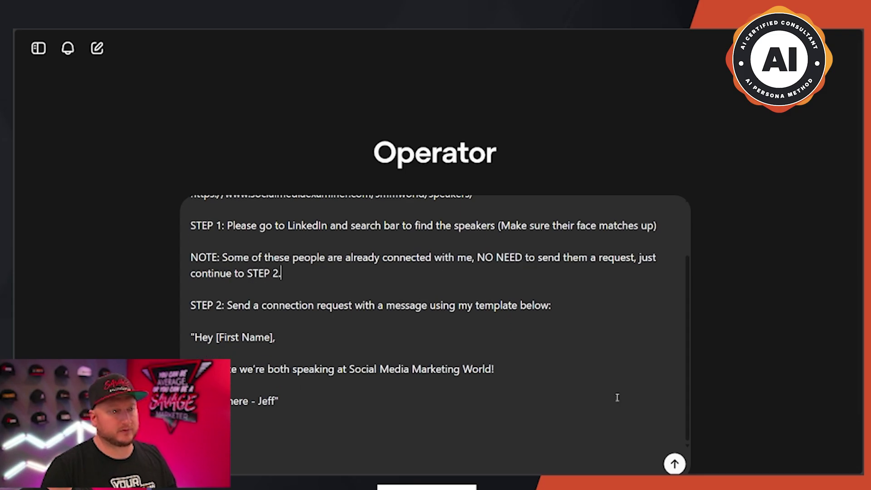
Step: Submit the revised prompt and expand the agent's browser view
click(676, 464)
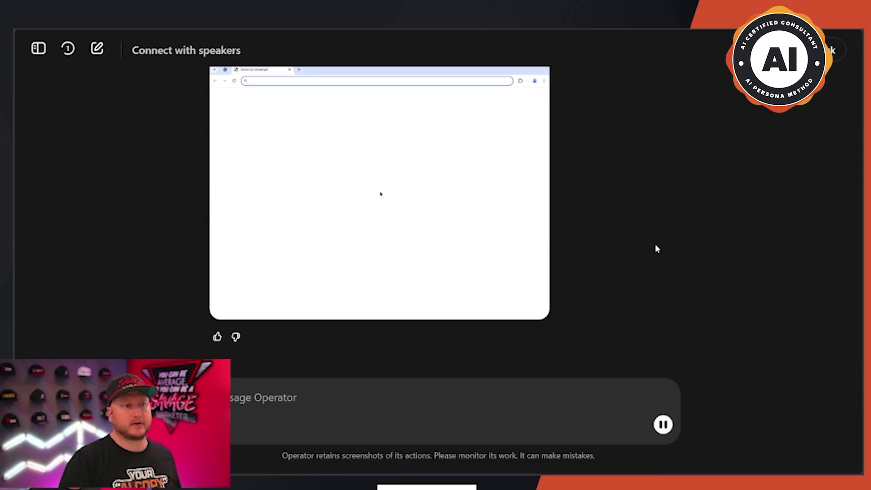
click(492, 245)
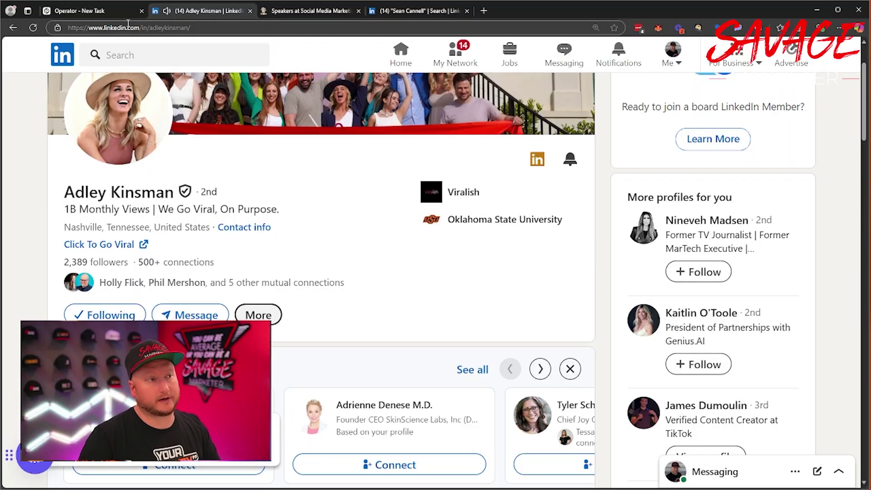
Step: Copy the connection message template and paste the full prompt into a new Operator task
click(112, 12)
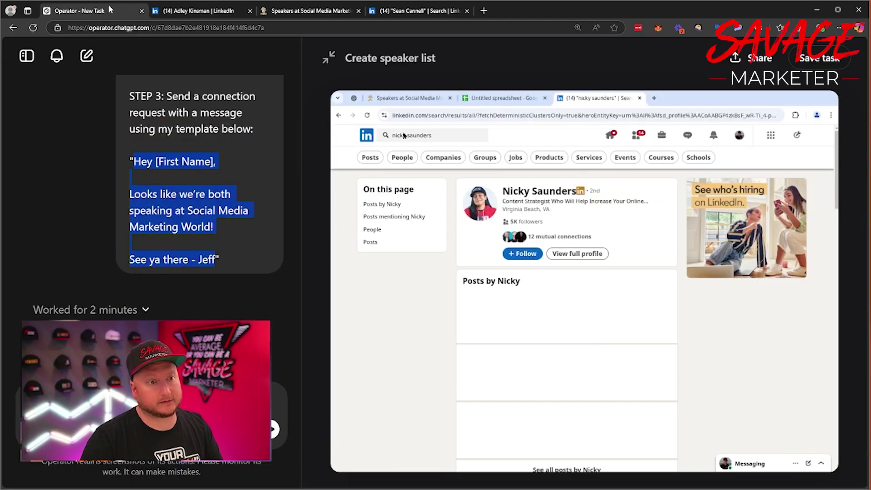
click(210, 252)
click(272, 284)
click(32, 58)
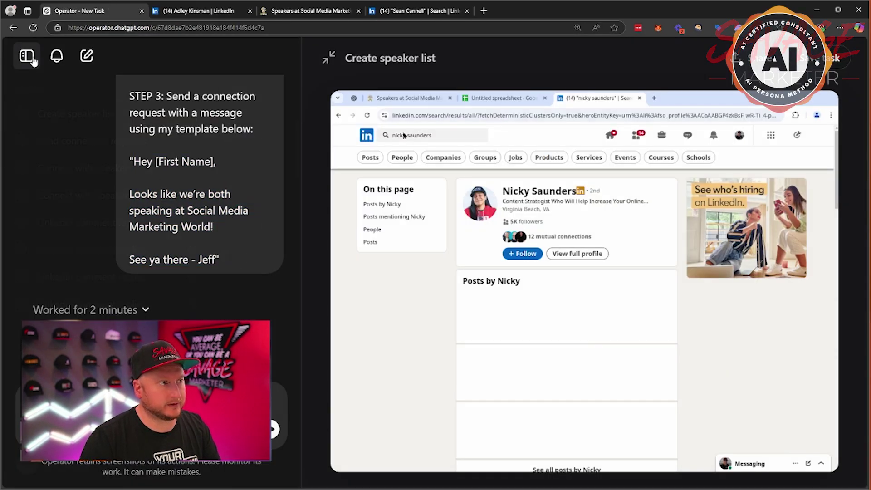
key(ctrl+shift+o)
key(ctrl+v)
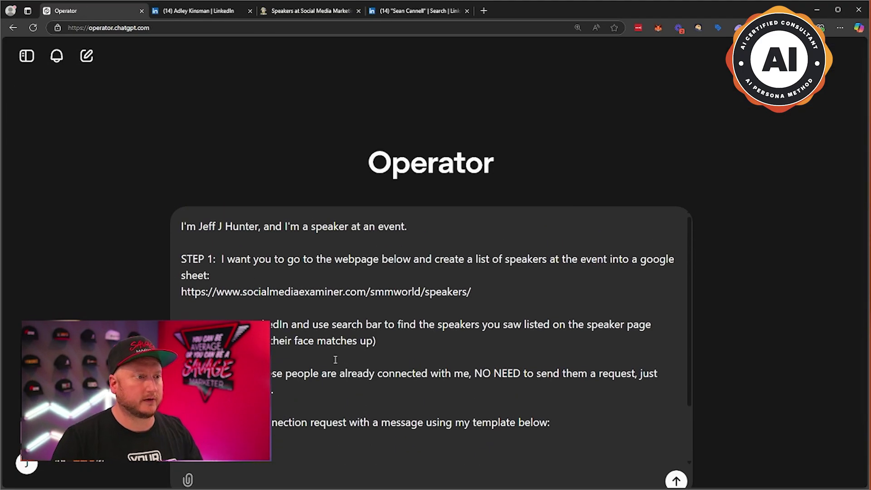
Step: Change STEP 1's 'create a list of' to 'review the list of' and remove the Google Sheet wording
drag(522, 294, 208, 259)
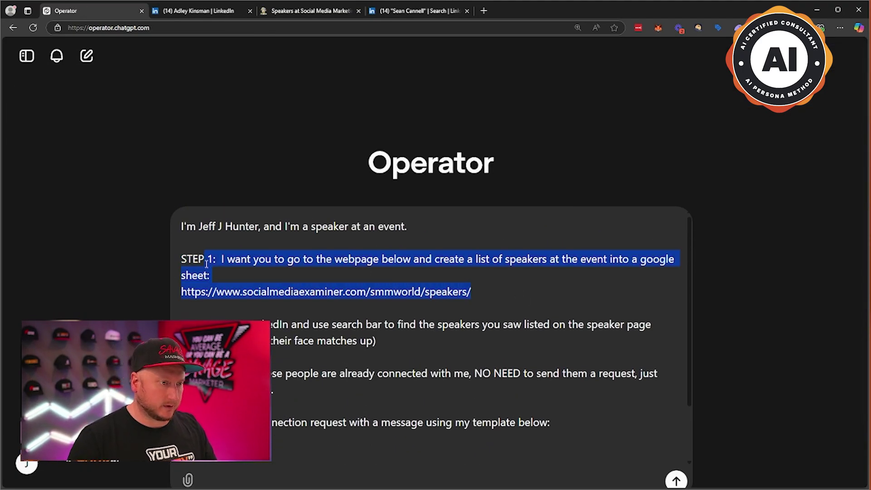
drag(515, 259, 434, 259)
key(BackSpace)
text(review the list of)
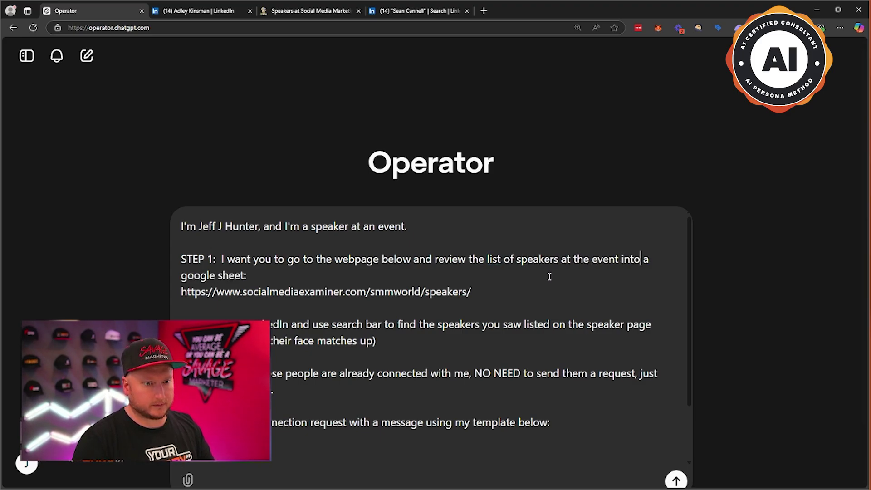
key(shift+Down)
key(shift+Down)
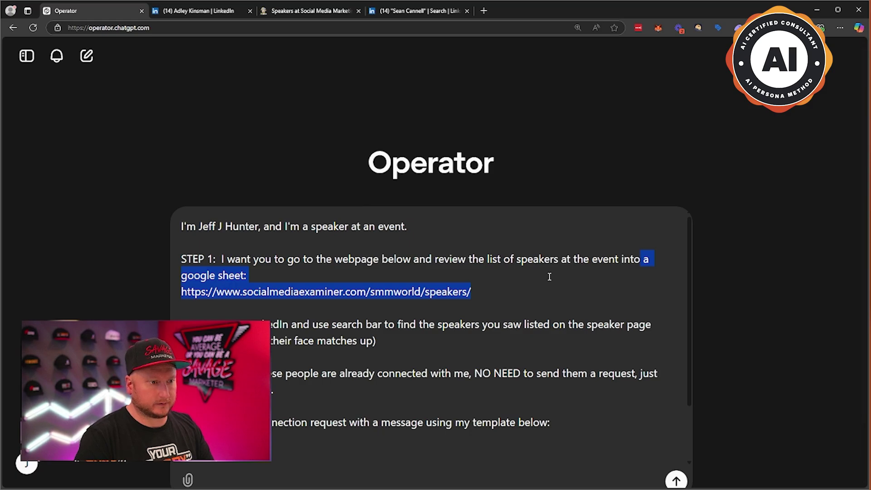
key(shift+Up)
key(BackSpace)
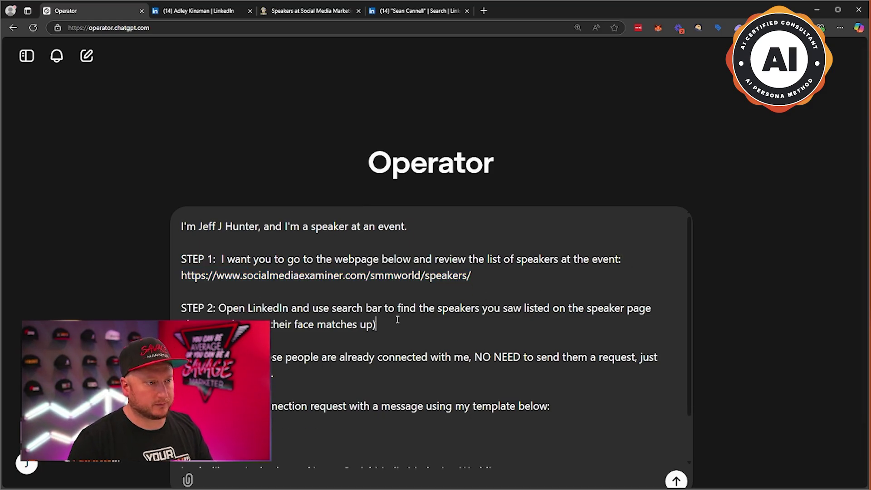
Step: Delete the 'just continue' clause so the NOTE ends at 'send them a request'
scroll(390, 317, down, 1)
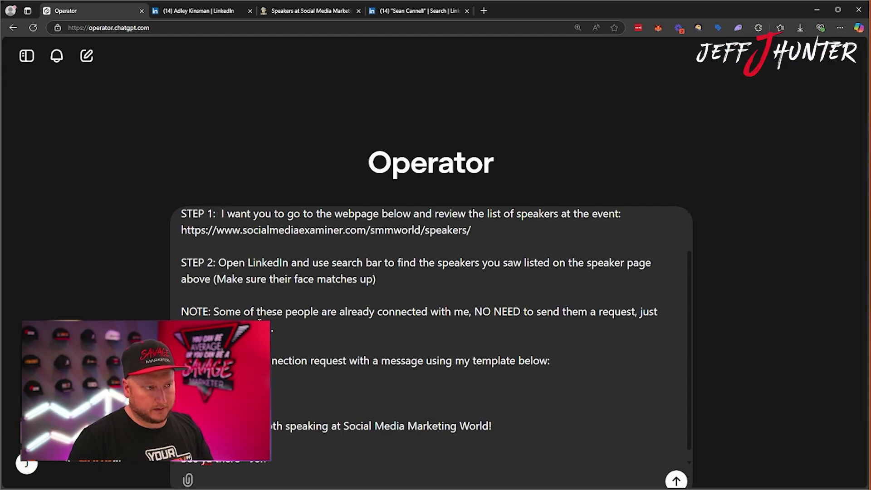
drag(470, 312, 495, 327)
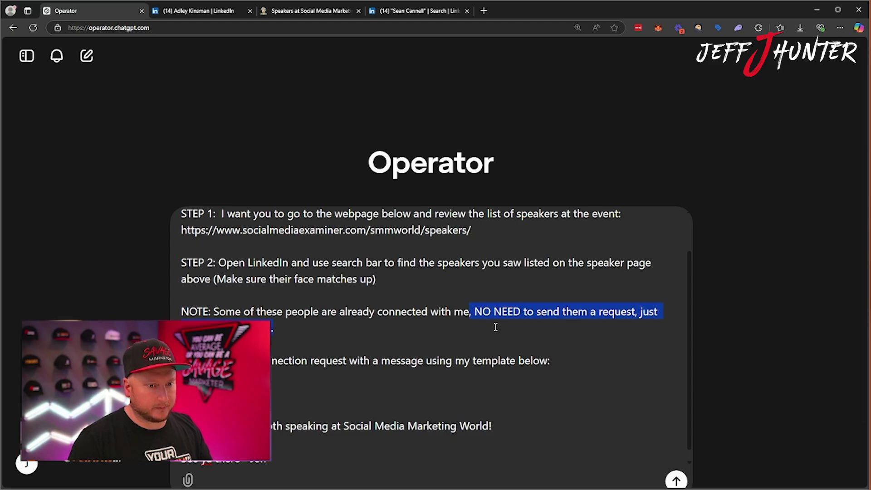
click(608, 313)
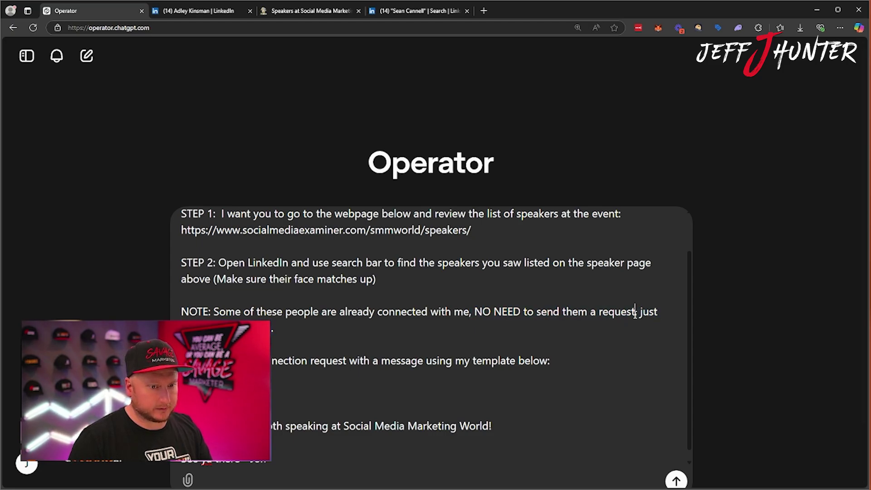
drag(634, 312, 650, 323)
key(BackSpace)
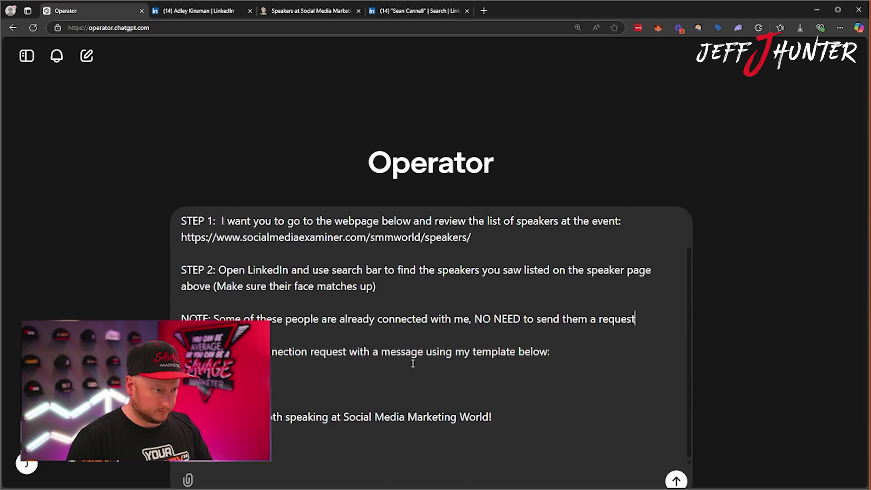
scroll(413, 363, down, 1)
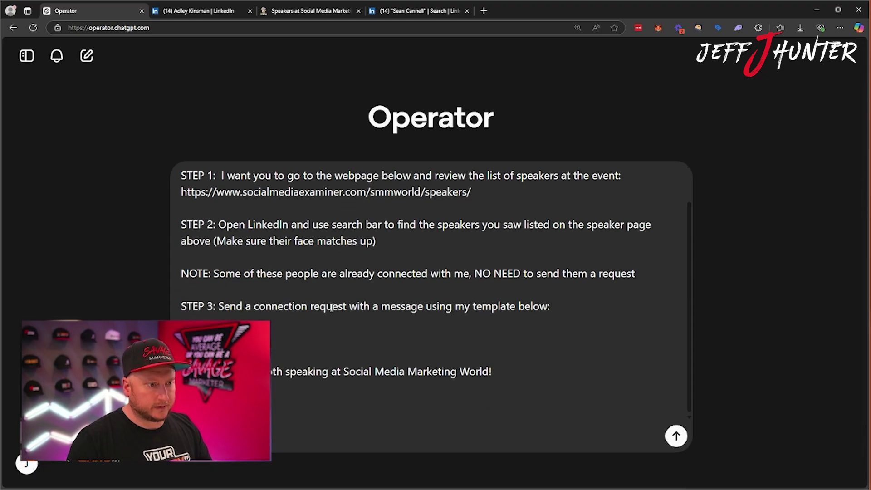
Step: Check a speaker's LinkedIn profile to see which actions its More menu offers
click(398, 15)
click(167, 60)
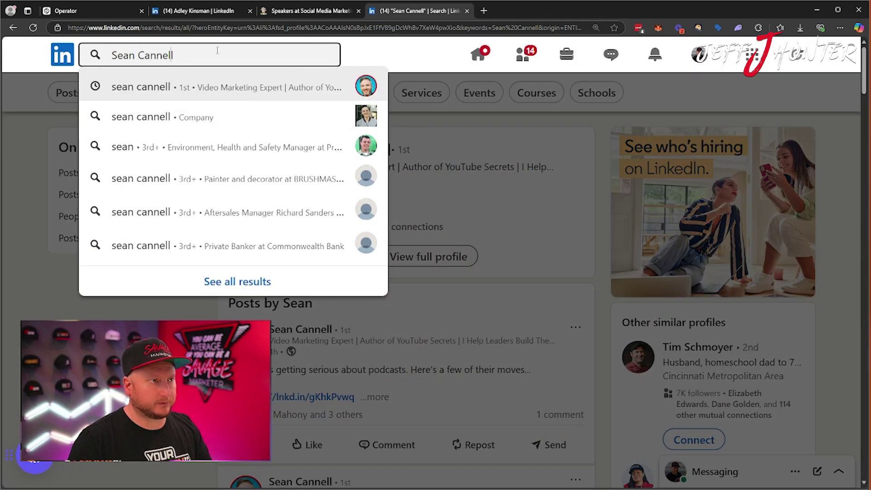
click(207, 12)
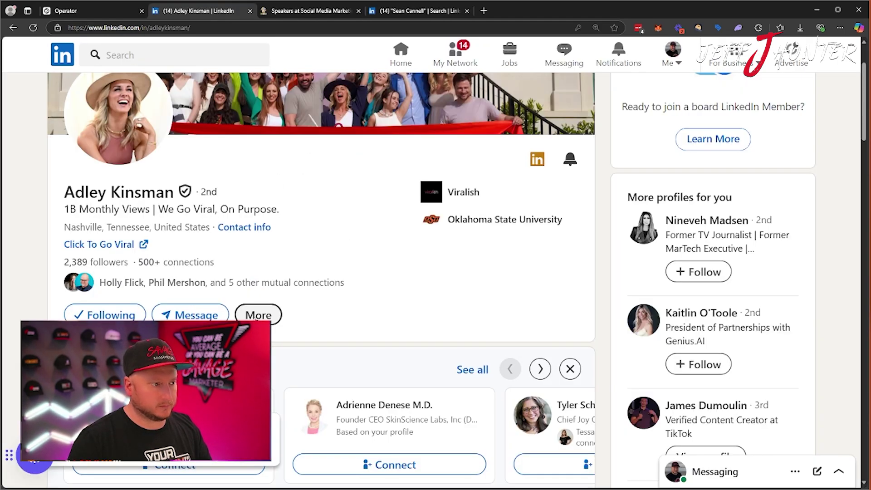
click(258, 315)
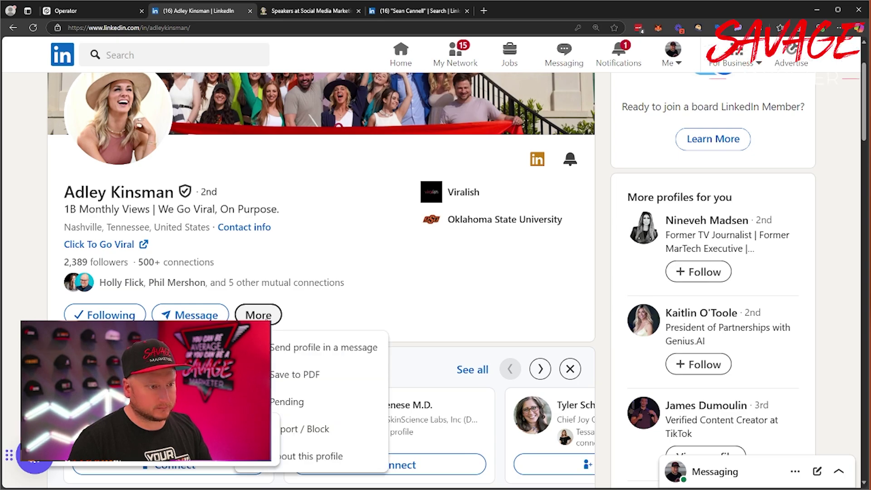
click(259, 315)
click(93, 11)
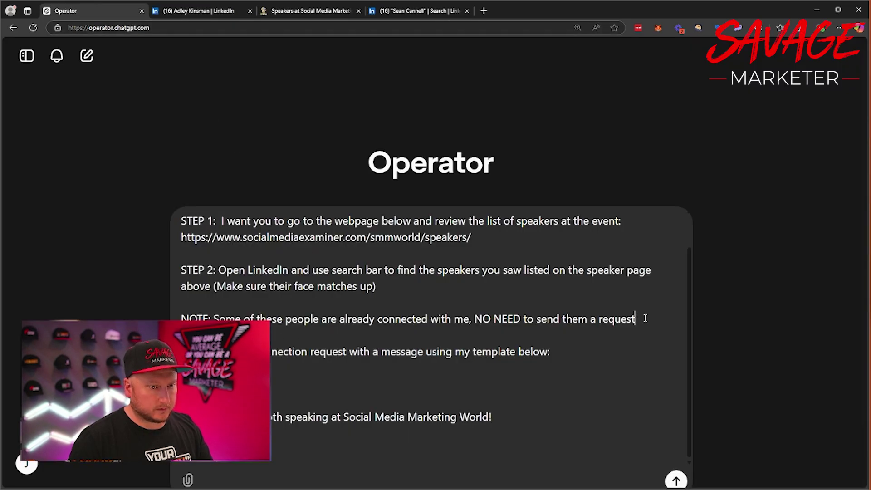
Step: Move the NOTE line below STEP 3 and delete the template line beneath it
key(ctrl+shift+Left)
key(shift+Home)
key(BackSpace)
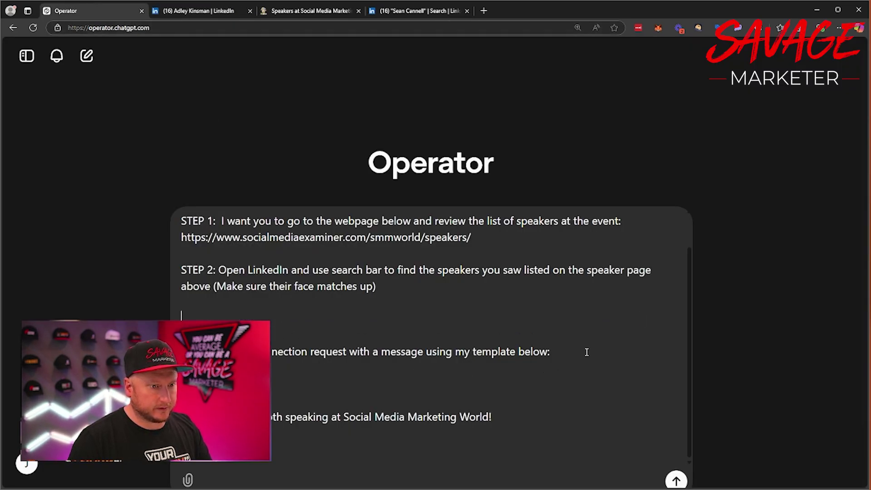
key(Return)
key(Return)
key(ctrl+v)
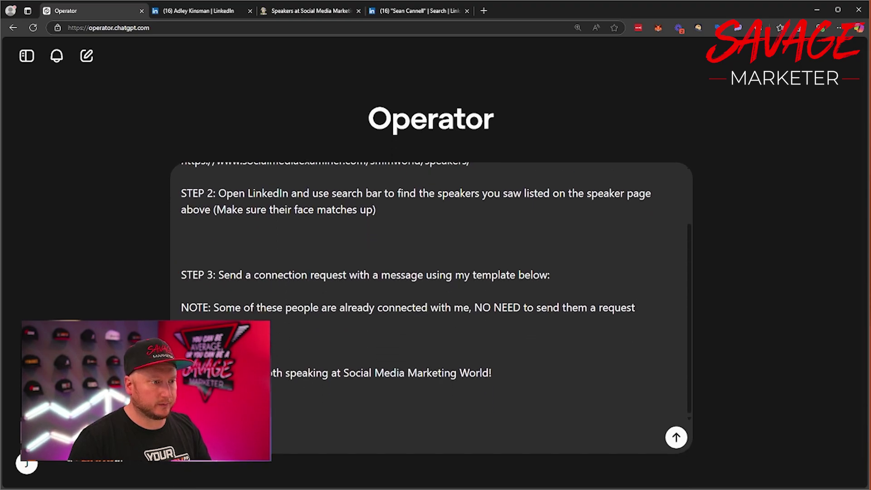
drag(636, 312, 358, 456)
key(BackSpace)
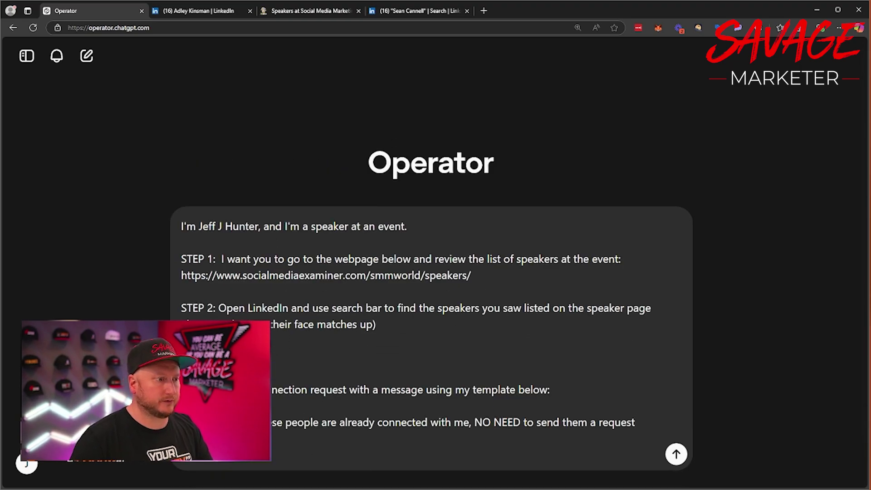
click(301, 355)
key(BackSpace)
key(BackSpace)
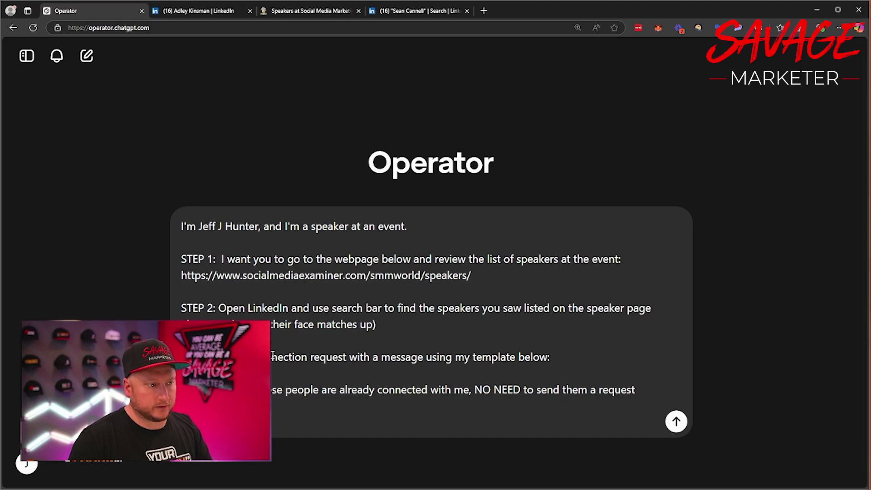
key(ctrl+z)
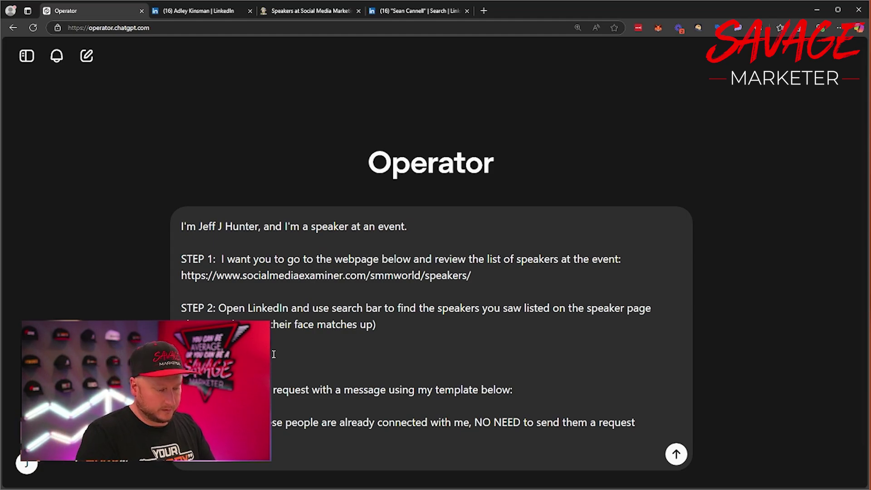
Step: Write STEP 3: follow the speaker, then use the "more" button, connect, and send without a note
text(Follow)
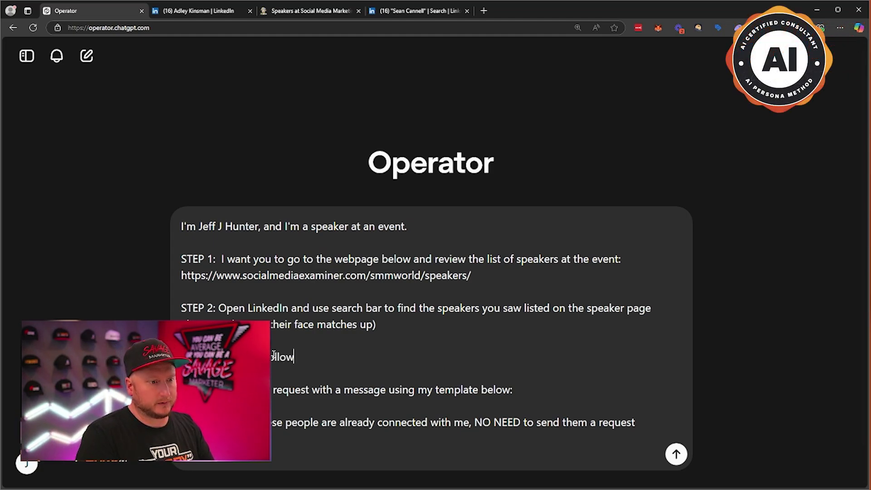
text(ing th)
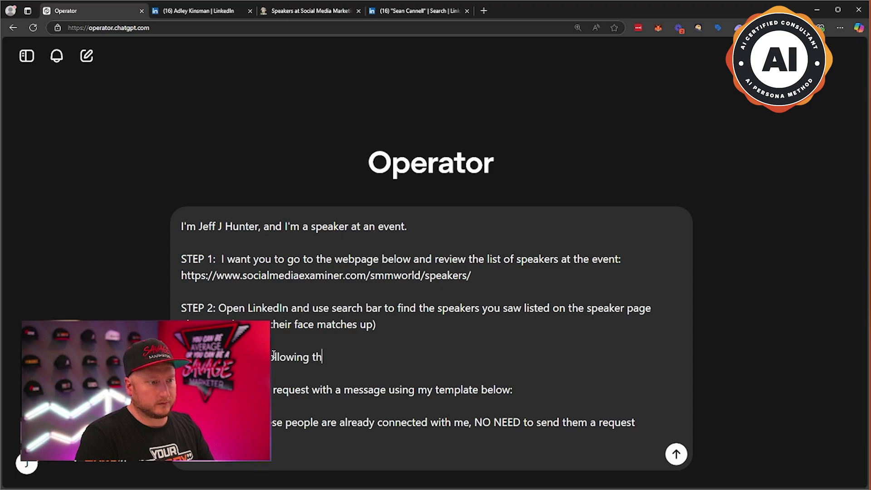
text(e speaker, make )
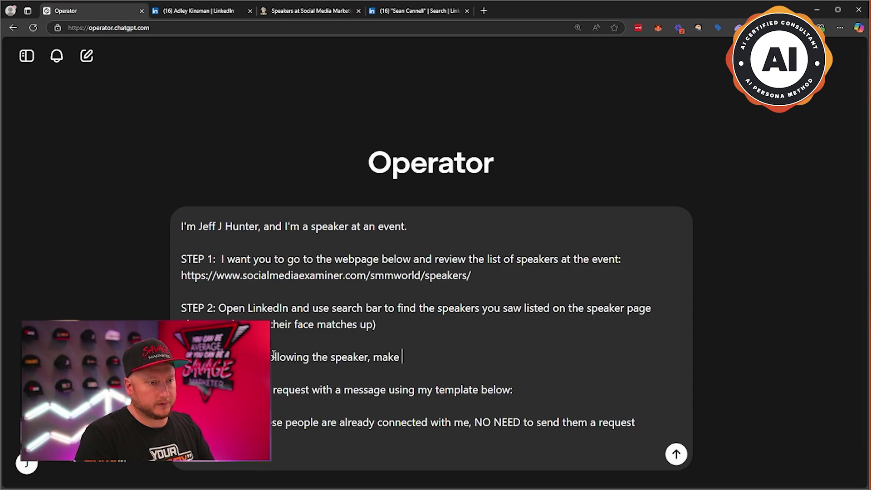
text(sure to follow, the)
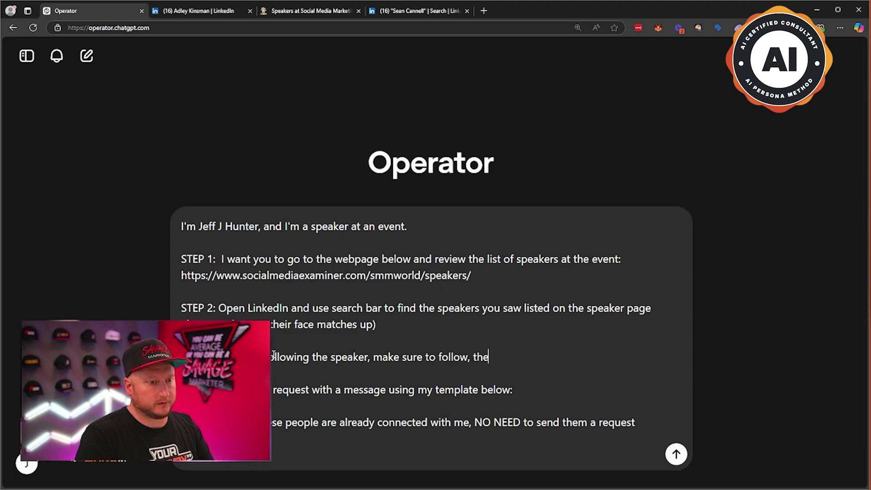
text(n click t)
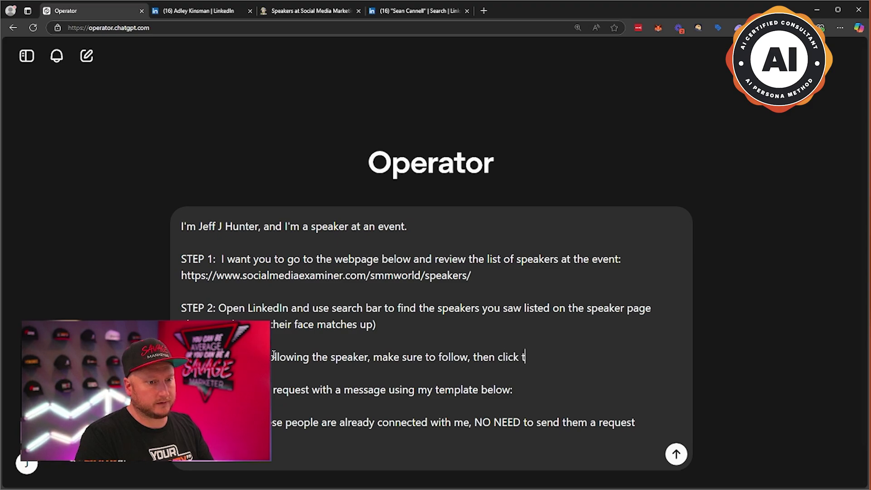
text(he)
click(152, 14)
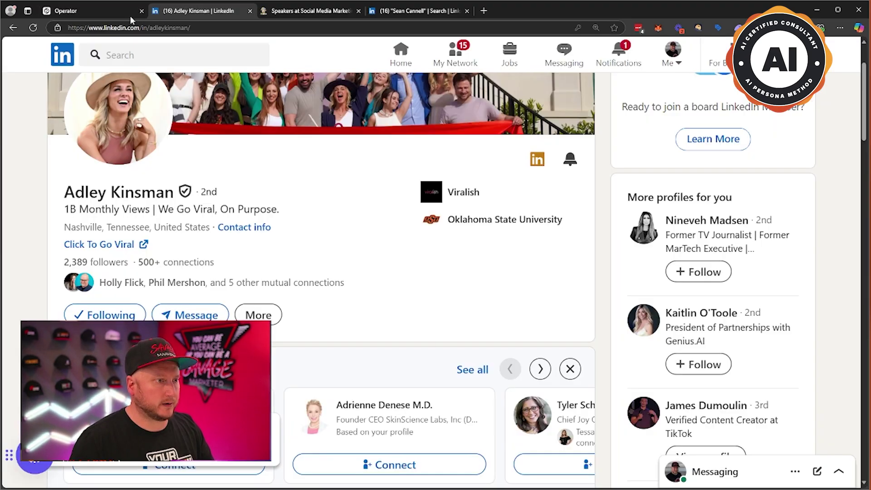
click(103, 12)
text("more" button and)
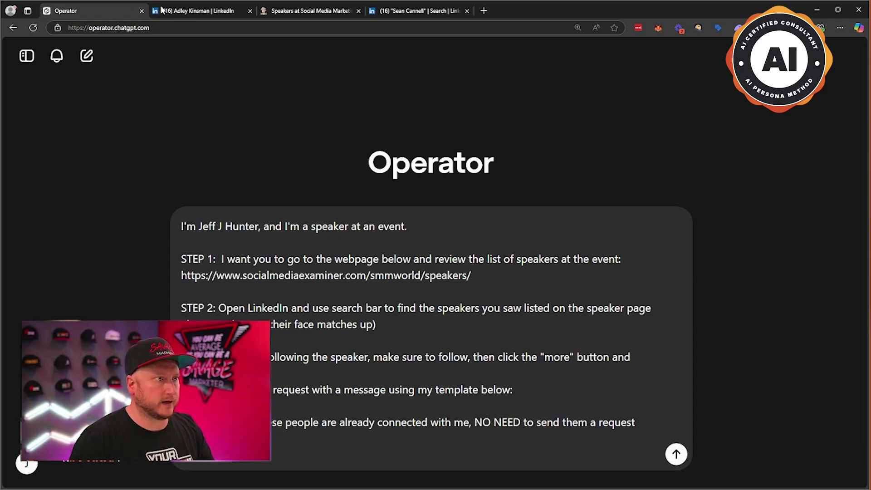
click(195, 11)
click(258, 315)
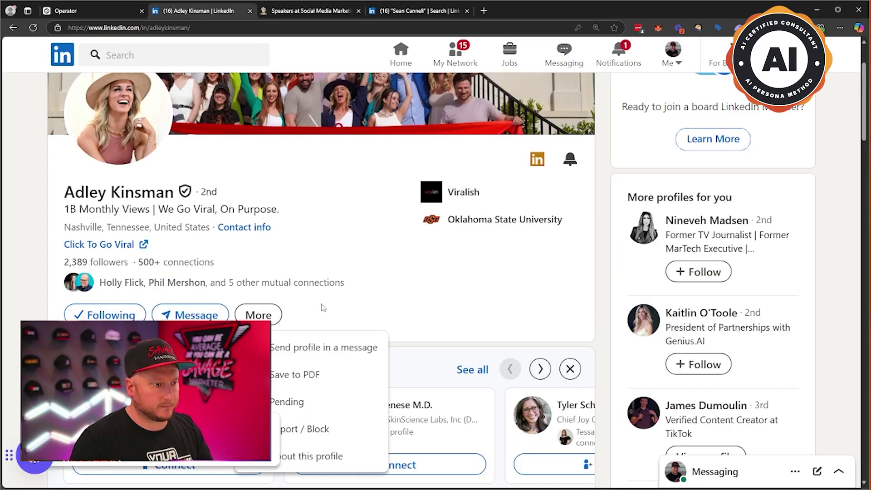
scroll(323, 308, down, 2)
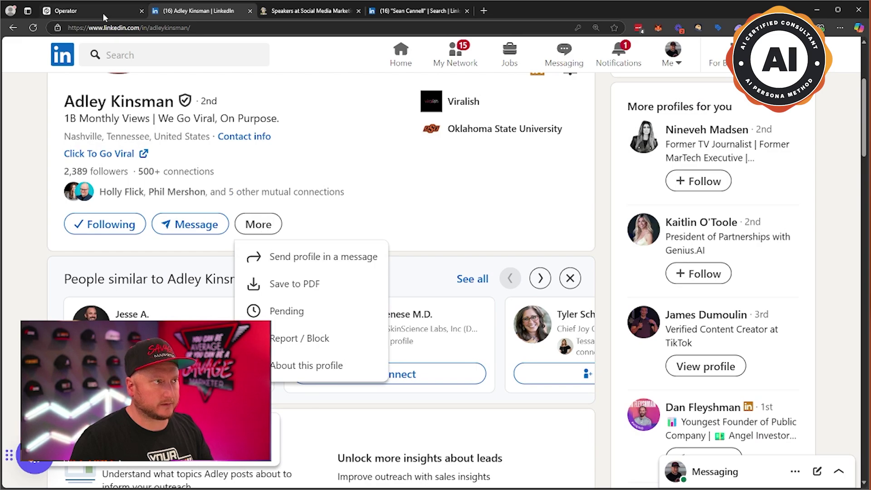
click(102, 13)
click(693, 353)
text(pres)
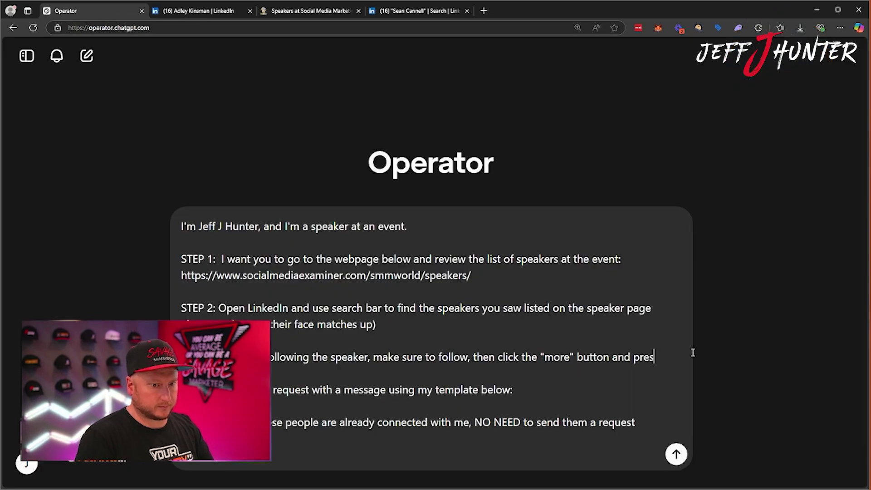
text(s)
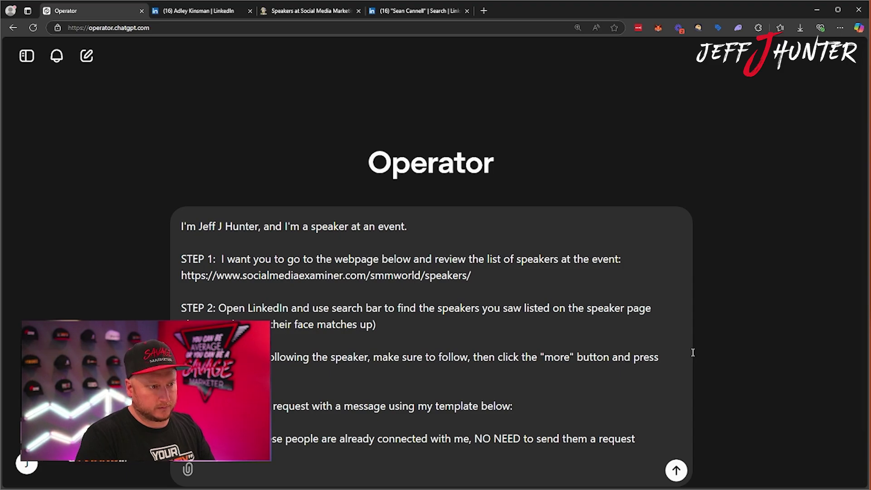
text( "consend w)
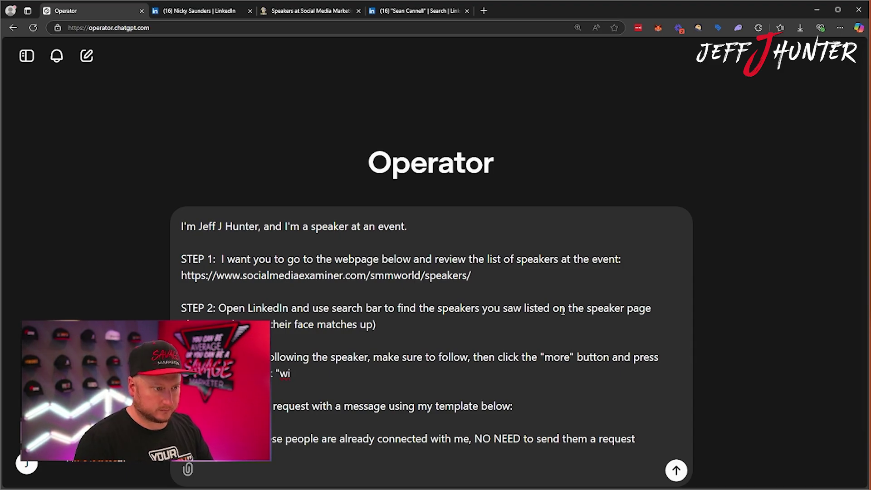
text(ithout a note)
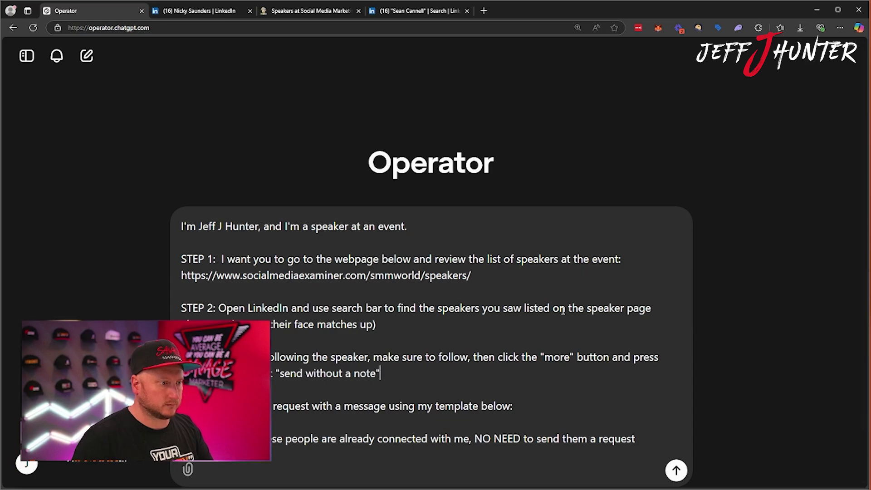
Step: Delete the old message-template step line from the prompt
scroll(563, 310, down, 1)
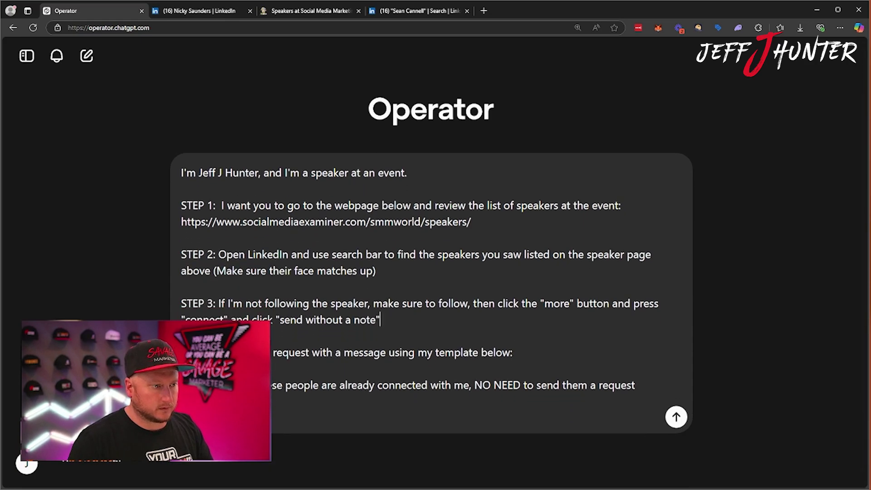
triple_click(330, 356)
key(BackSpace)
key(BackSpace)
key(BackSpace)
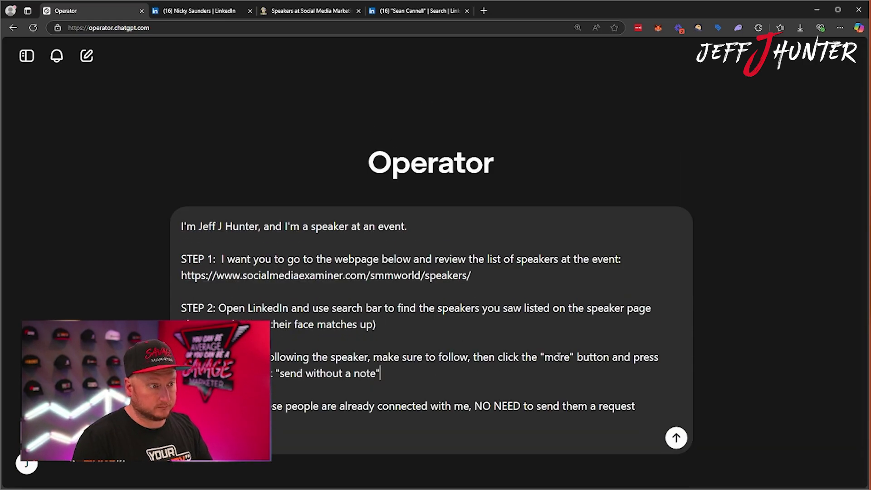
Step: Submit the LinkedIn speaker-connection prompt and expand the agent's live browser view
click(676, 437)
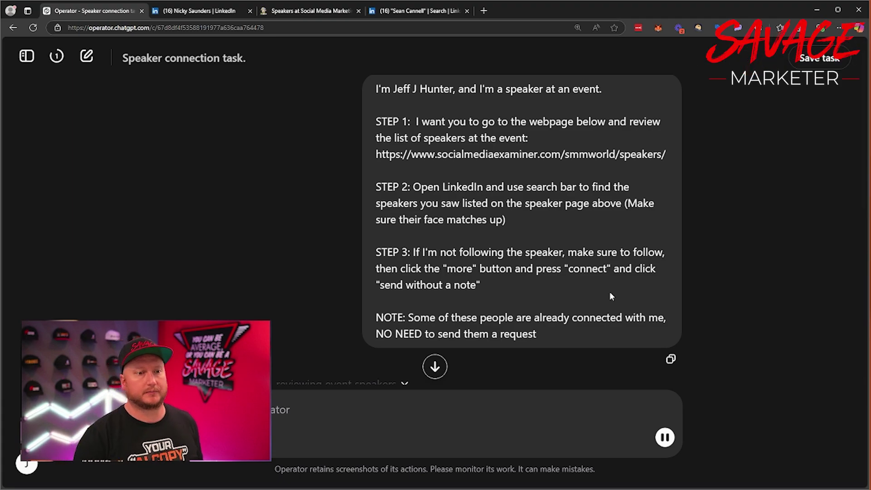
click(492, 302)
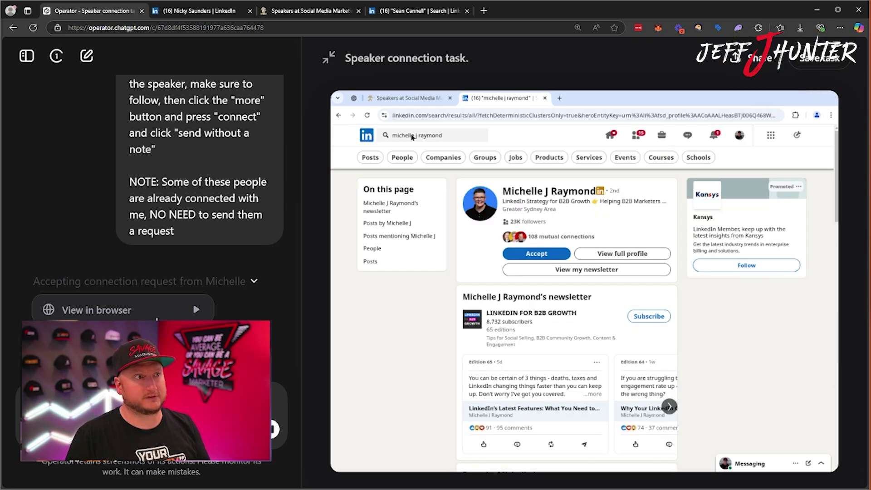
Step: Load Facebook in a new tab and scroll the profile's photos and recent posts
click(484, 11)
text(facebook)
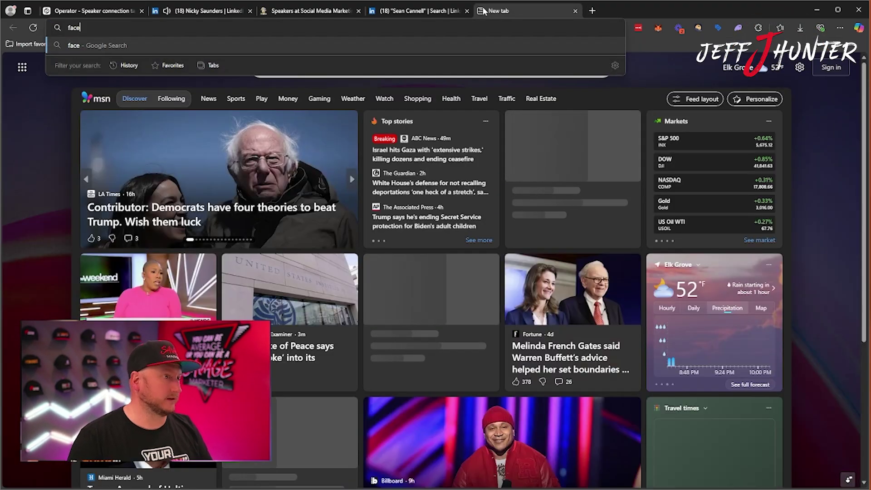
key(Return)
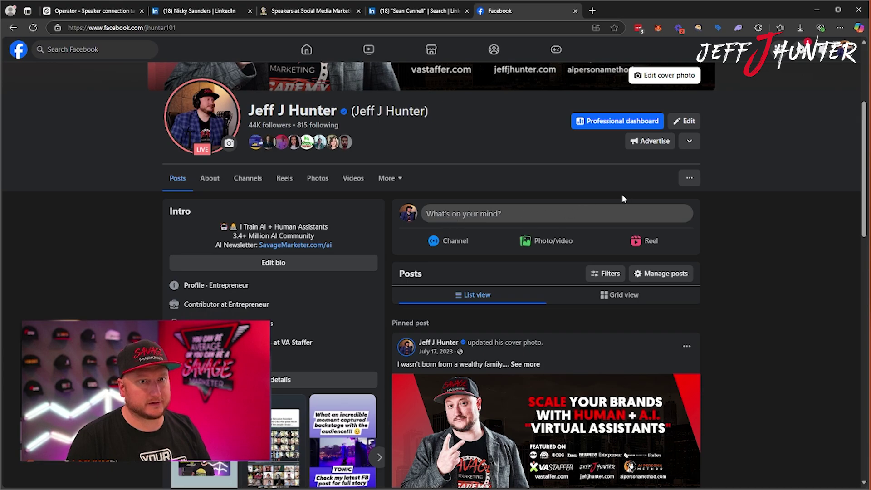
scroll(575, 247, down, 12)
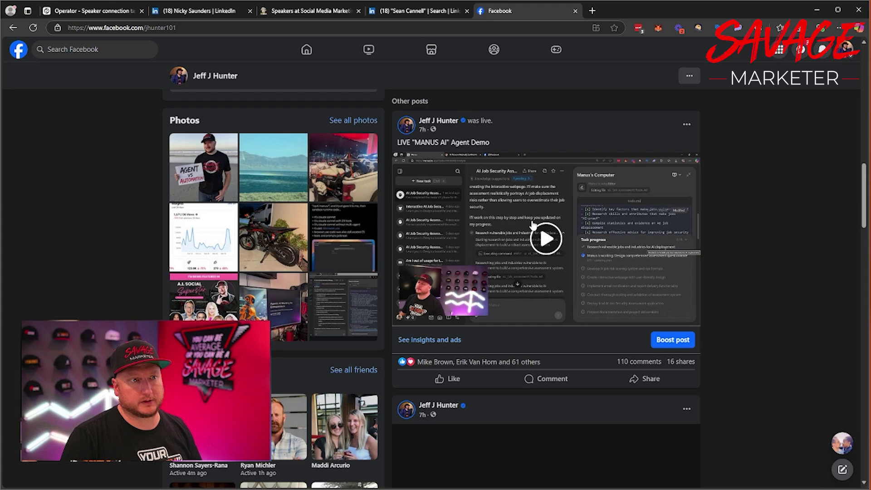
click(132, 11)
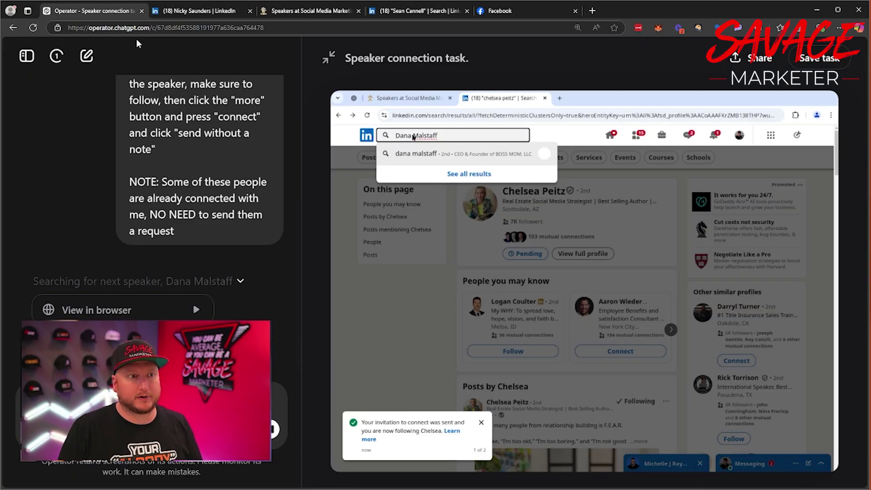